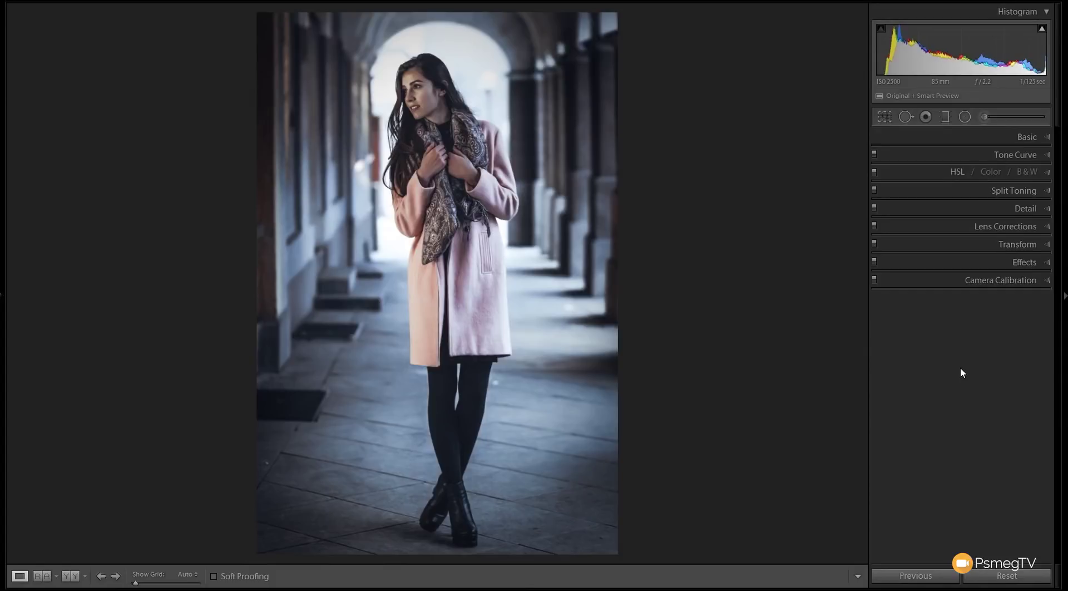
Compare the arcade portrait with its unedited original, then show the Basic panel settings
{"action": "key", "text": "backslash"}
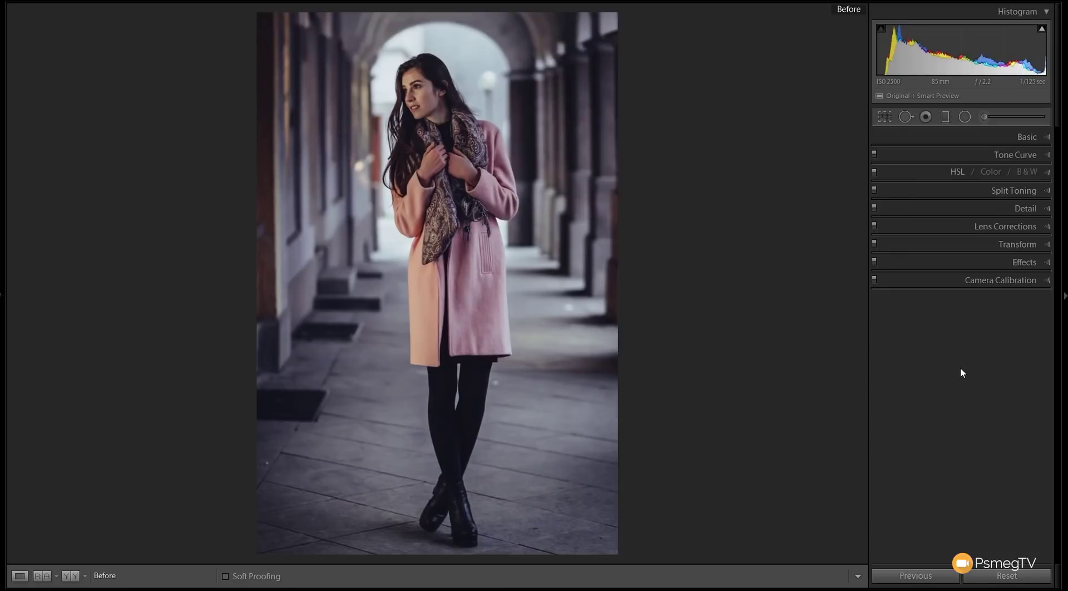
{"action": "key", "text": "backslash"}
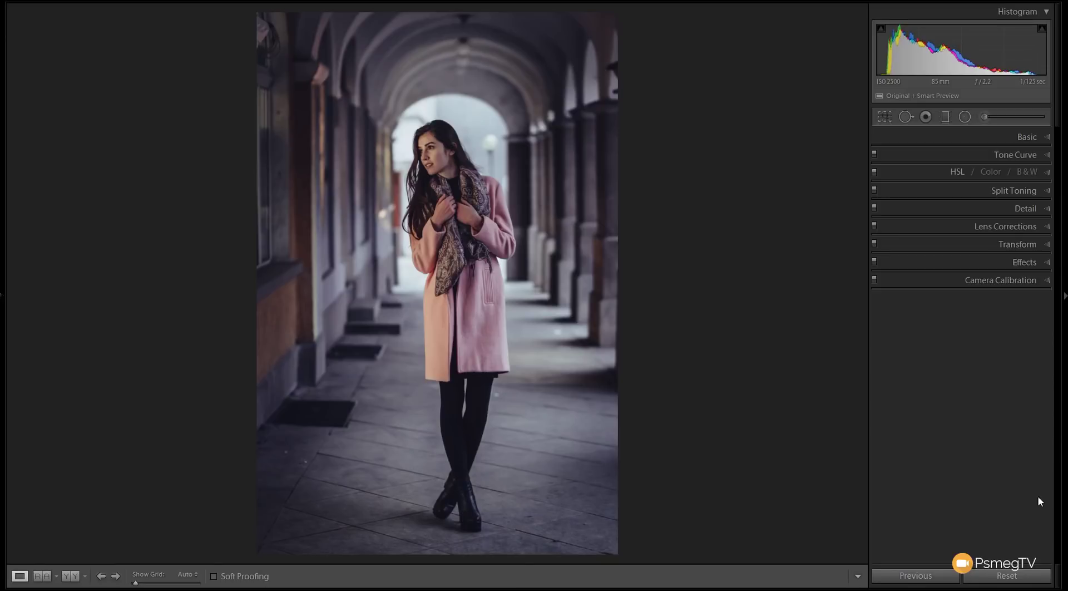
{"action": "left_click", "coordinate": [1037, 136]}
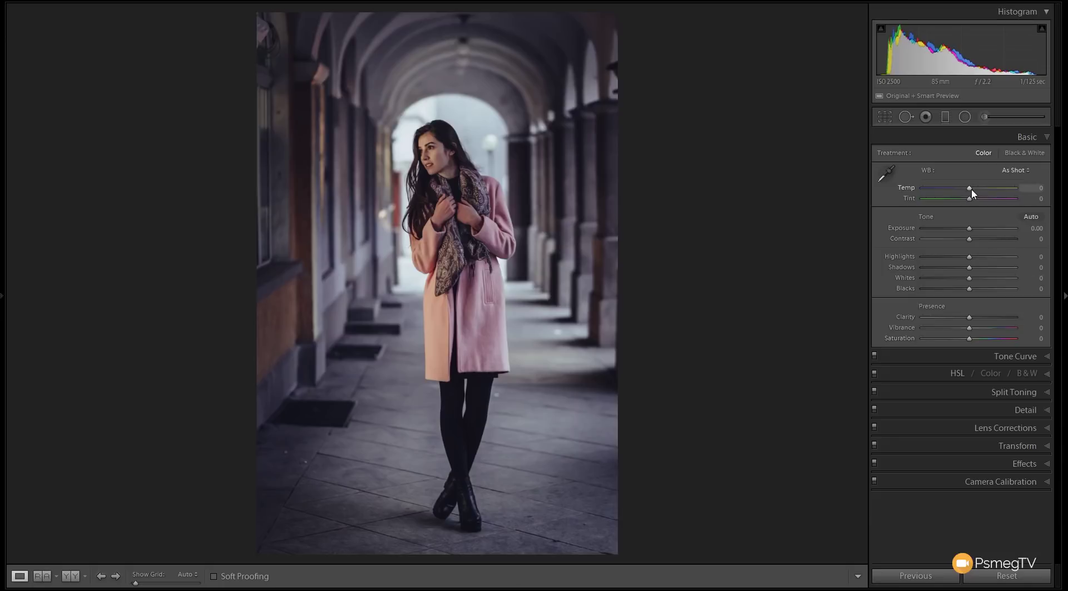
Set white balance to Temp −18 and Tint −10 in the Basic panel
{"action": "left_click_drag", "start_coordinate": [971, 188], "coordinate": [961, 188]}
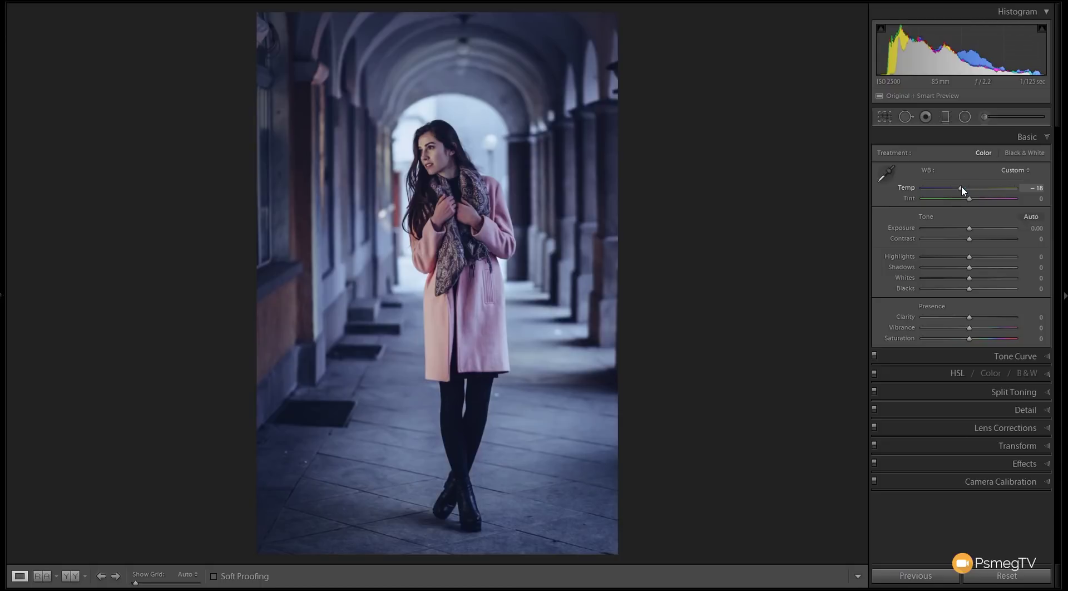
{"action": "left_click_drag", "start_coordinate": [969, 200], "coordinate": [965, 198]}
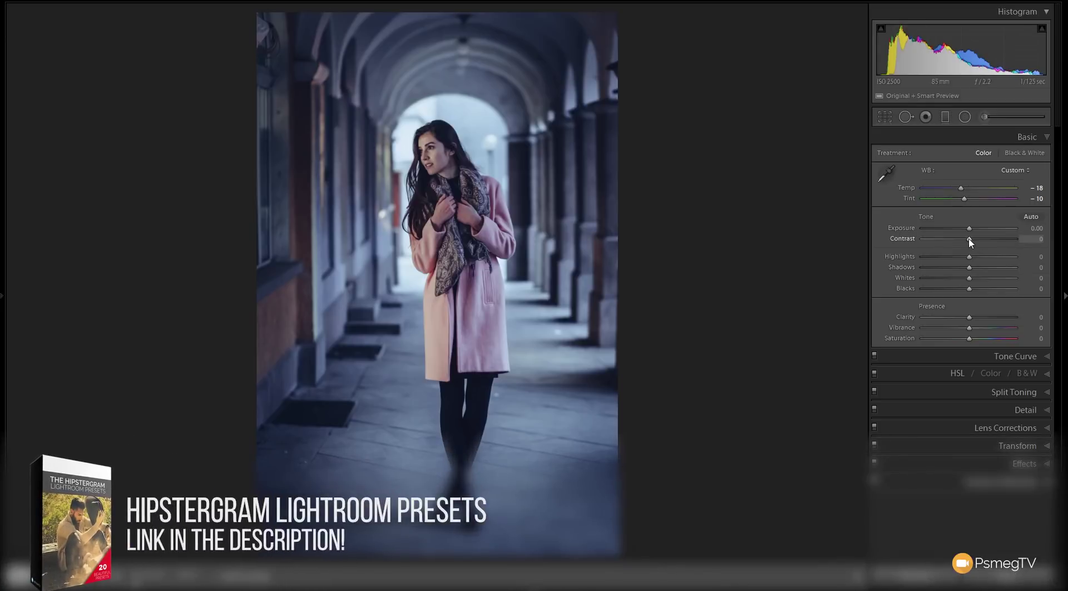
Set Contrast +22, Highlights +56, Shadows +32, Whites +48, Blacks +19 and Clarity −5
{"action": "left_click_drag", "start_coordinate": [969, 239], "coordinate": [978, 238]}
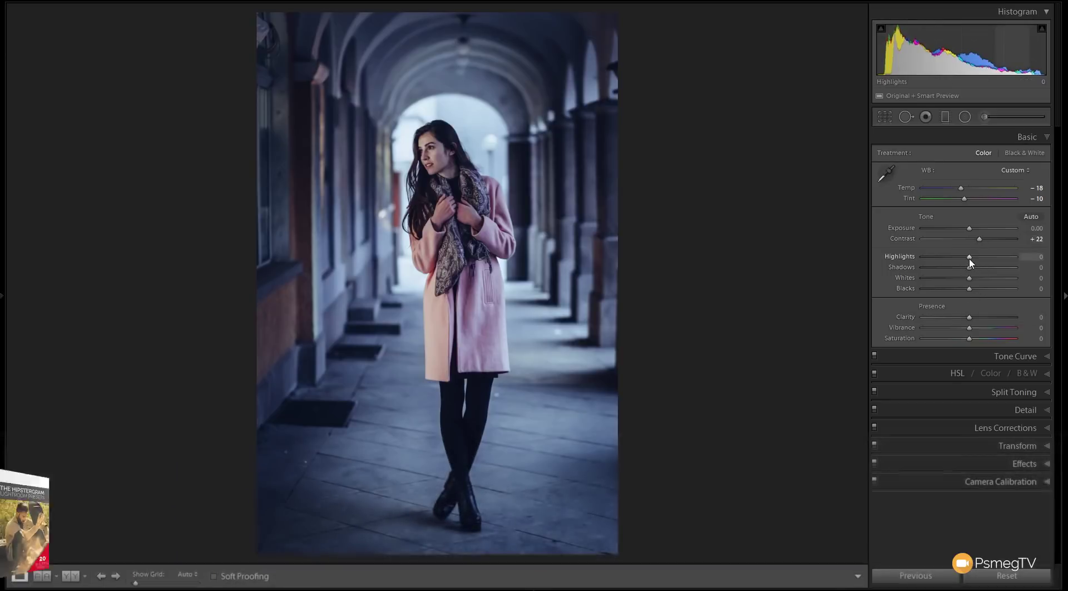
{"action": "left_click_drag", "start_coordinate": [968, 258], "coordinate": [995, 258]}
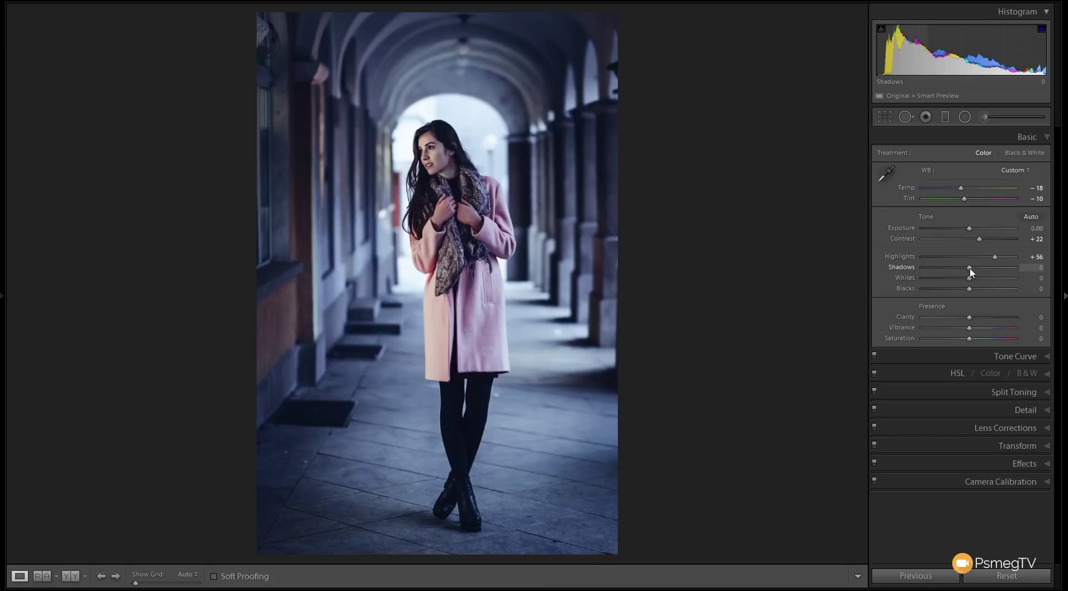
{"action": "left_click_drag", "start_coordinate": [970, 267], "coordinate": [983, 268]}
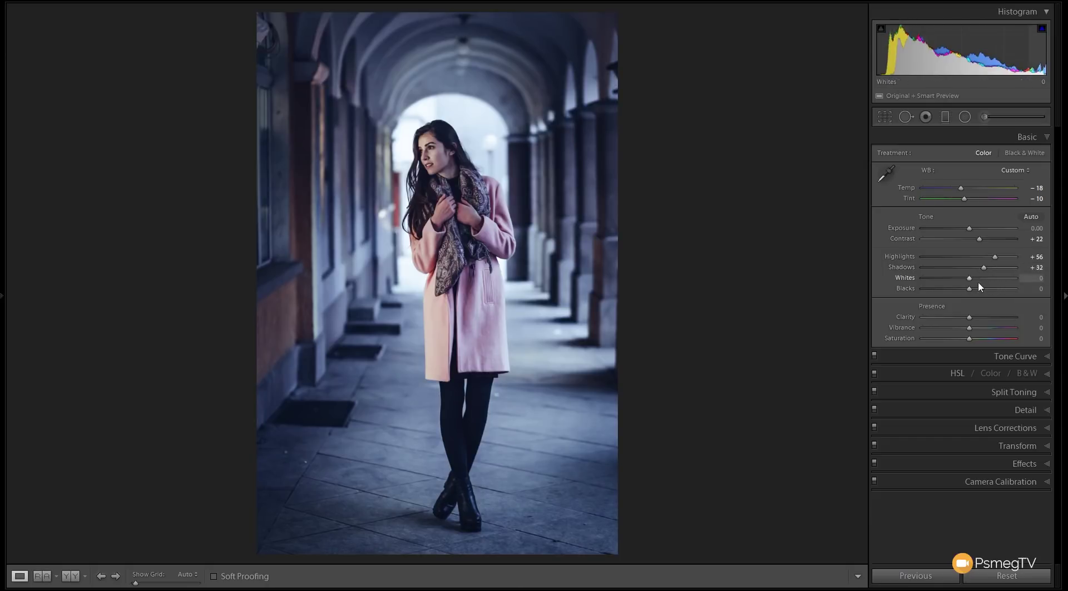
{"action": "left_click_drag", "start_coordinate": [970, 275], "coordinate": [991, 275]}
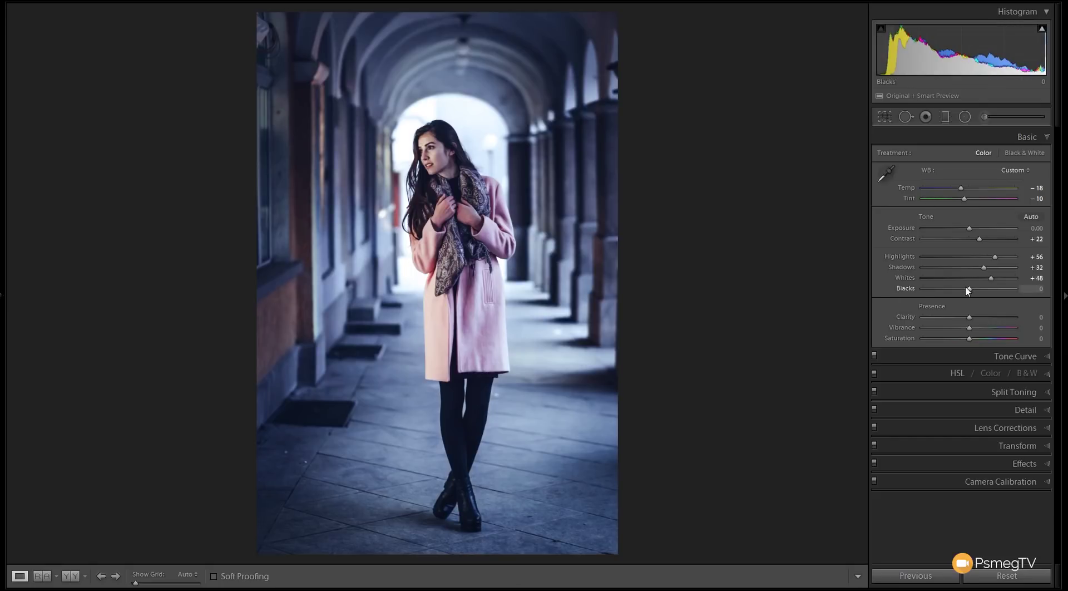
{"action": "left_click_drag", "start_coordinate": [966, 286], "coordinate": [979, 290]}
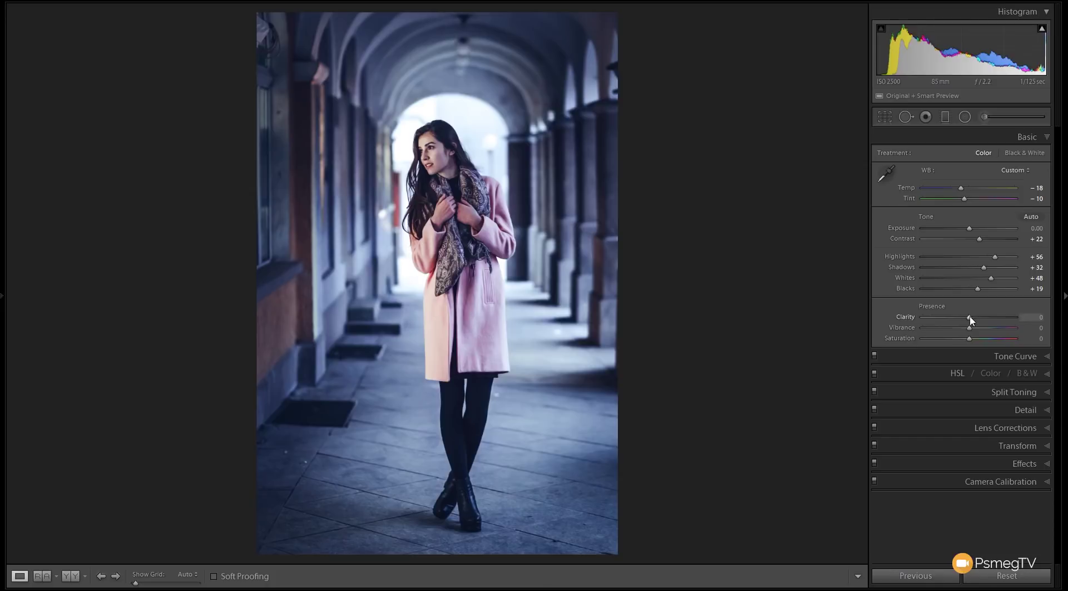
{"action": "left_click_drag", "start_coordinate": [969, 317], "coordinate": [967, 320]}
Lower Vibrance to −20 and bring up the HSL adjustments
{"action": "left_click_drag", "start_coordinate": [969, 330], "coordinate": [960, 341]}
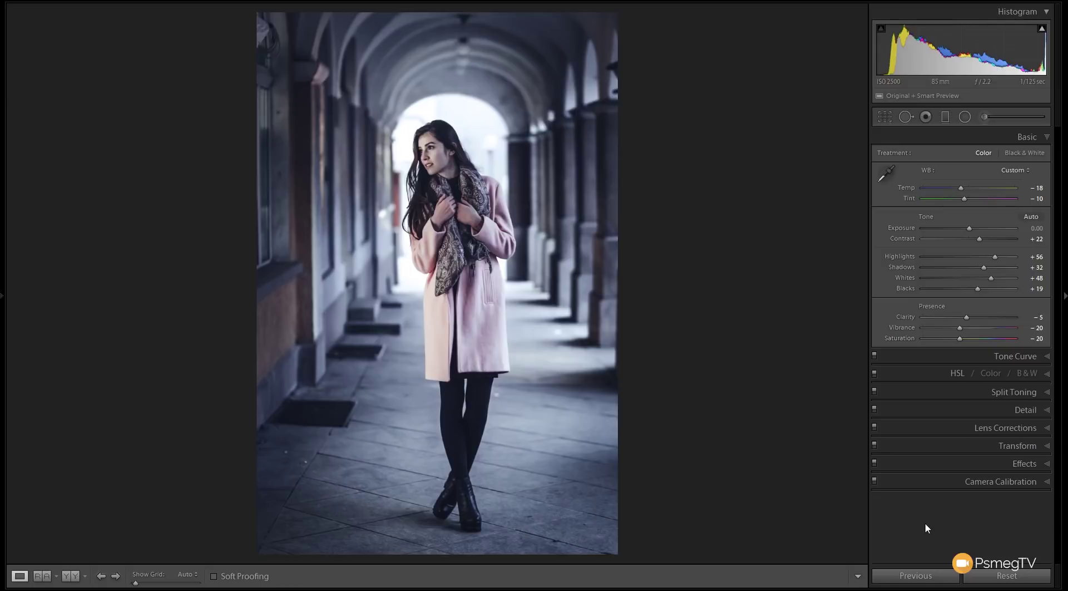
{"action": "left_click", "coordinate": [960, 370]}
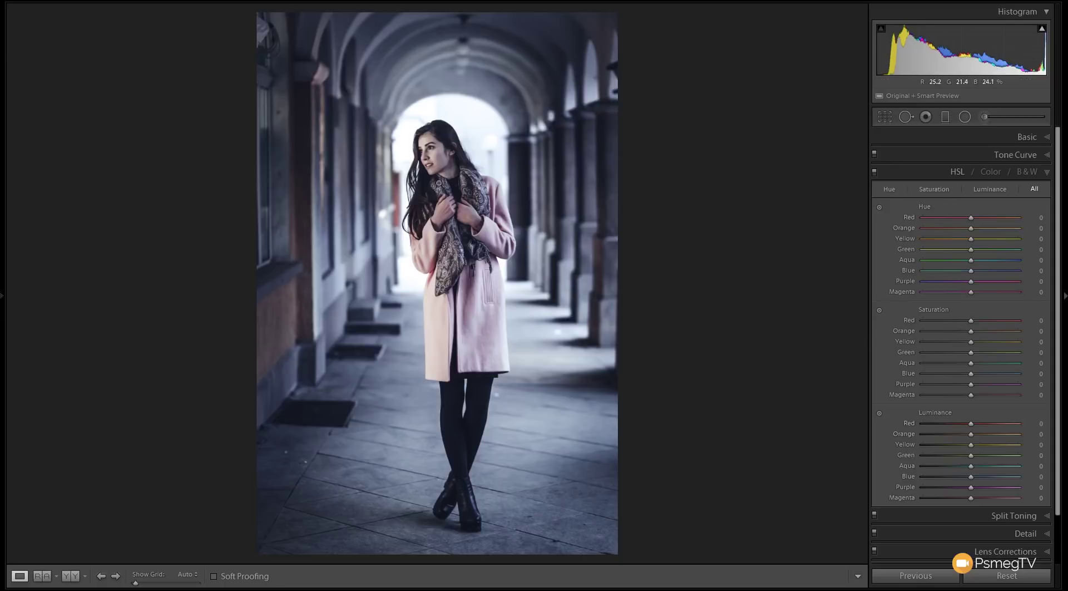
Zoom to 1:1 on her face and set Red, Orange, Yellow luminance to −49, −43, −22
{"action": "left_click_drag", "start_coordinate": [436, 165], "coordinate": [412, 244]}
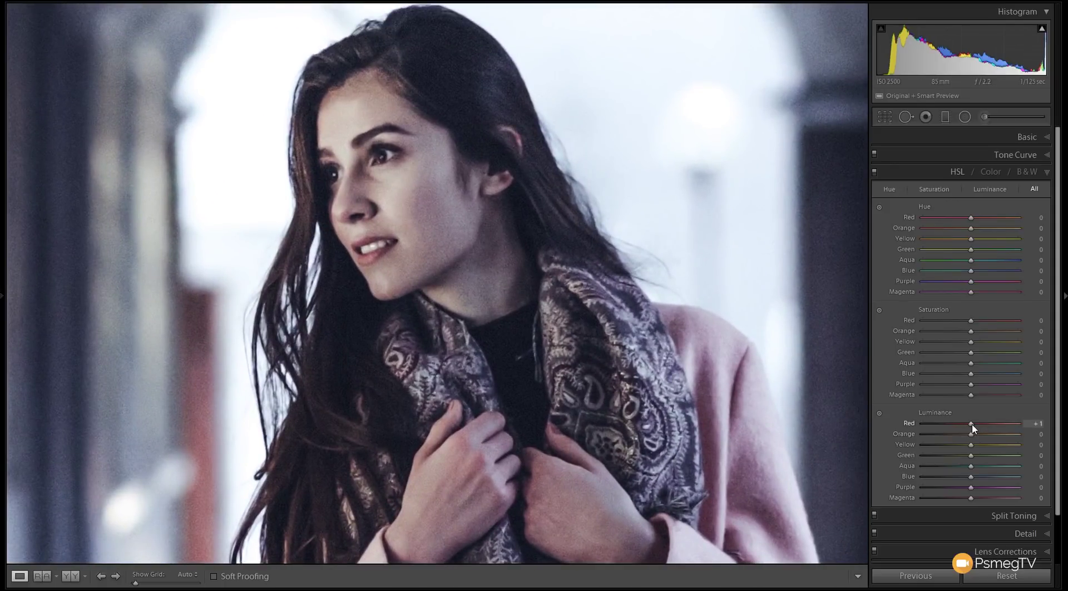
{"action": "left_click_drag", "start_coordinate": [971, 424], "coordinate": [949, 427]}
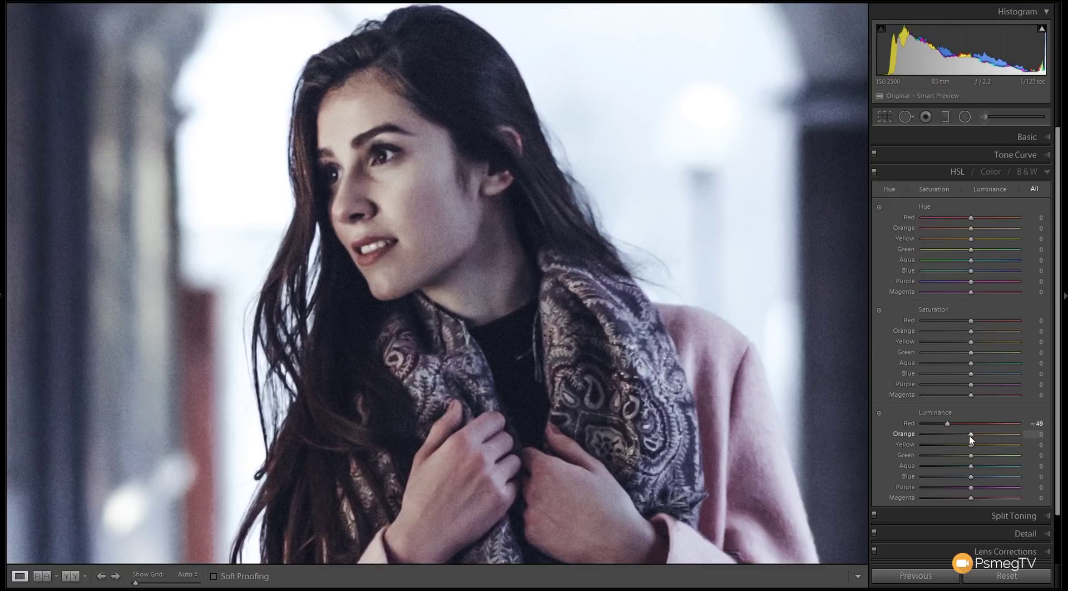
{"action": "left_click_drag", "start_coordinate": [971, 435], "coordinate": [952, 438]}
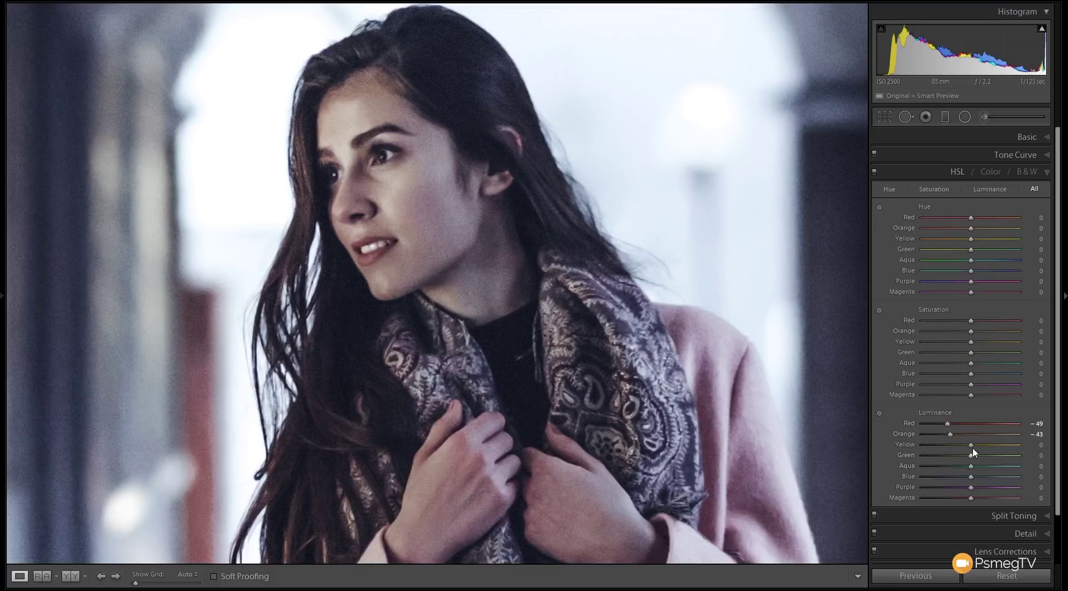
{"action": "left_click_drag", "start_coordinate": [972, 444], "coordinate": [965, 444]}
Compare the HSL adjustments on and off at fit view, then collapse the HSL panel
{"action": "left_click", "coordinate": [874, 173]}
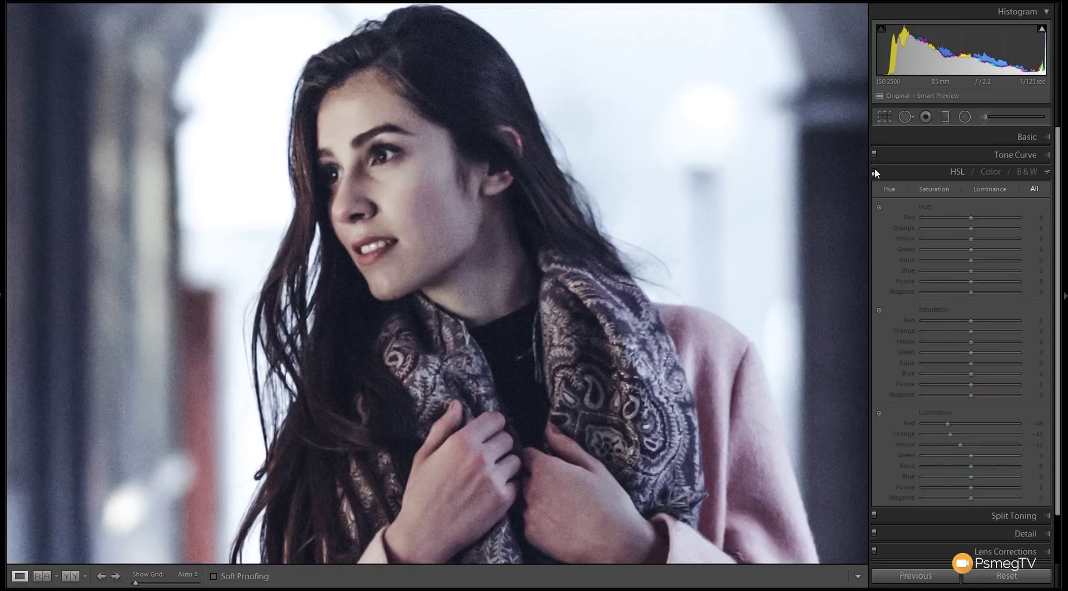
{"action": "left_click", "coordinate": [874, 171]}
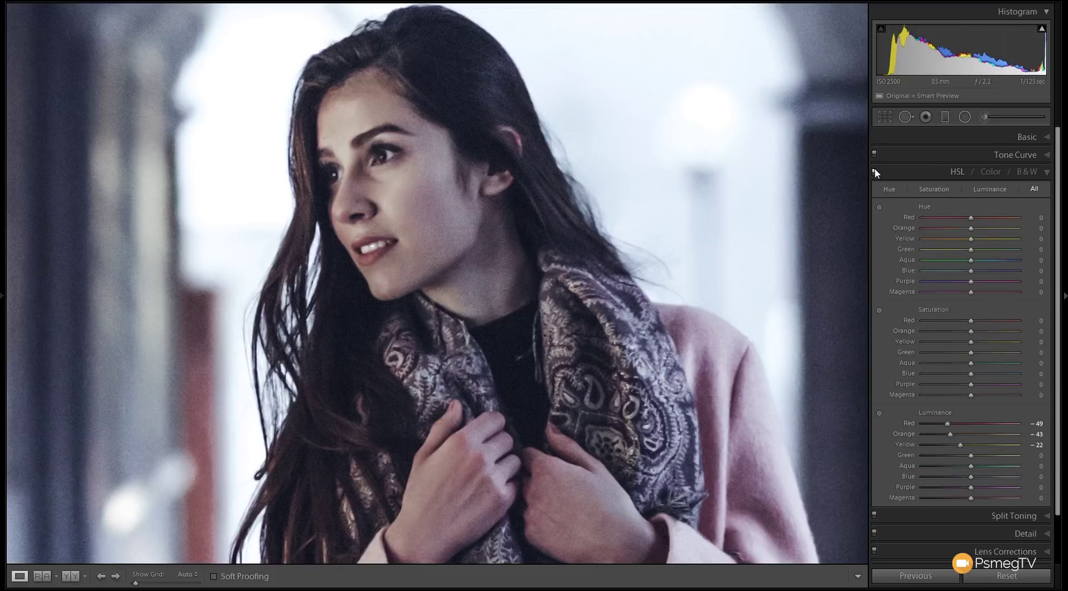
{"action": "left_click", "coordinate": [414, 213]}
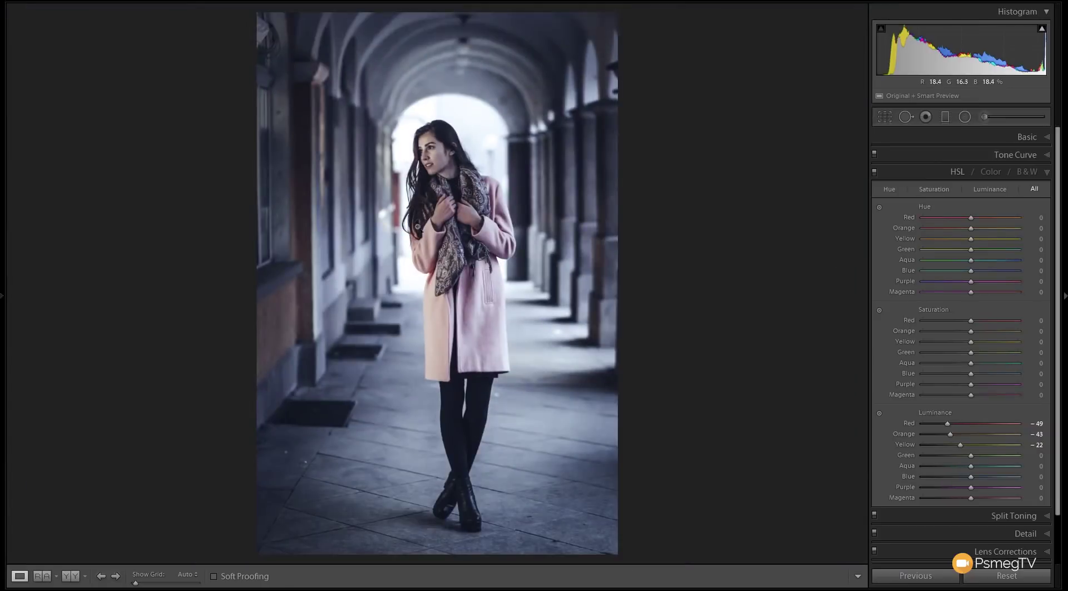
{"action": "left_click", "coordinate": [874, 173]}
{"action": "left_click", "coordinate": [873, 168]}
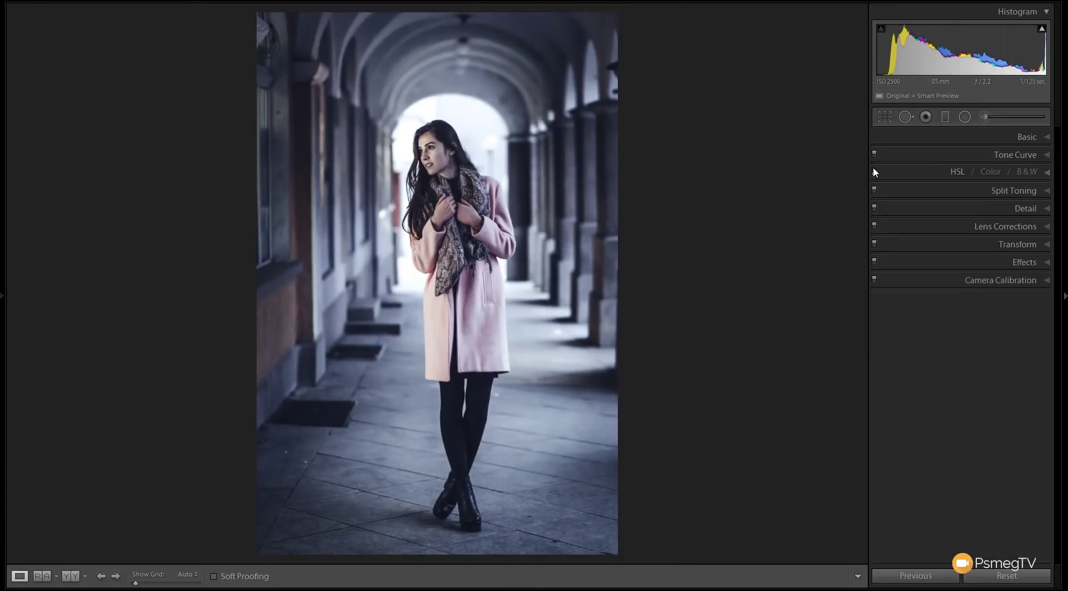
{"action": "left_click", "coordinate": [876, 169]}
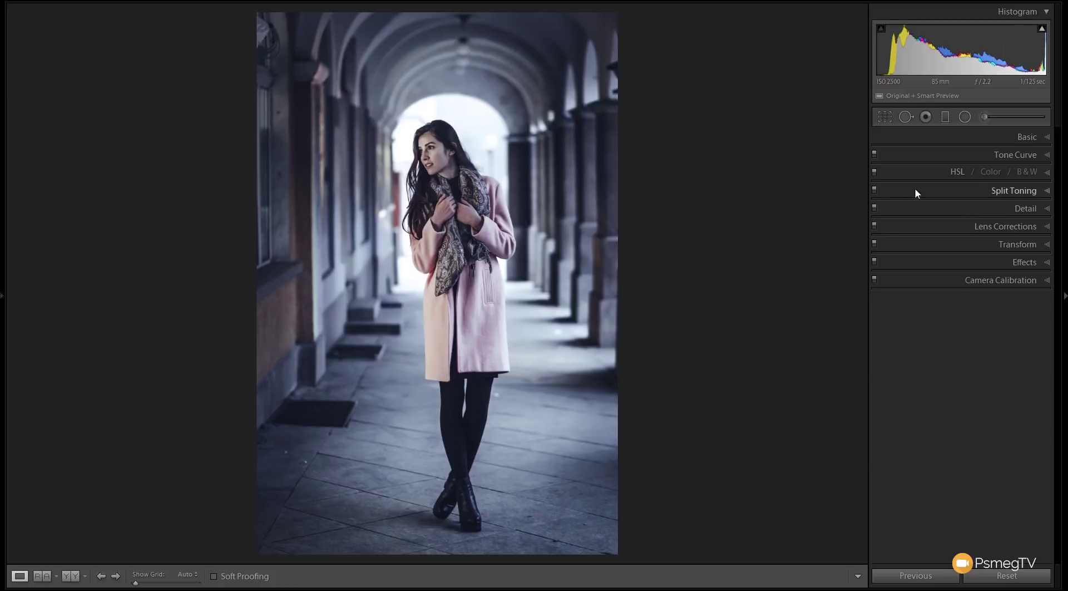
{"action": "left_click", "coordinate": [960, 173]}
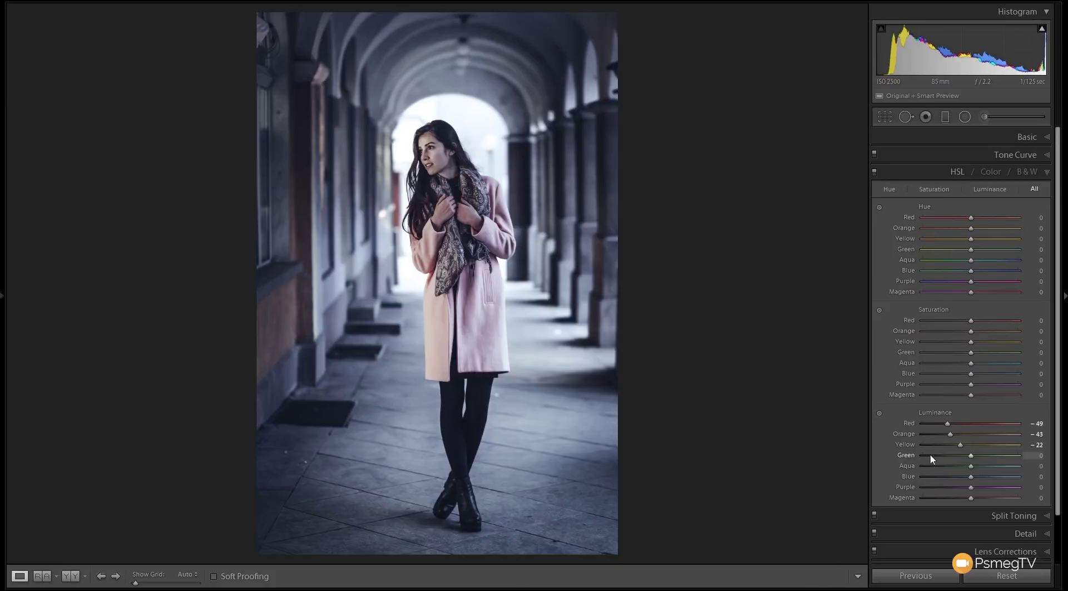
{"action": "left_click", "coordinate": [1047, 173]}
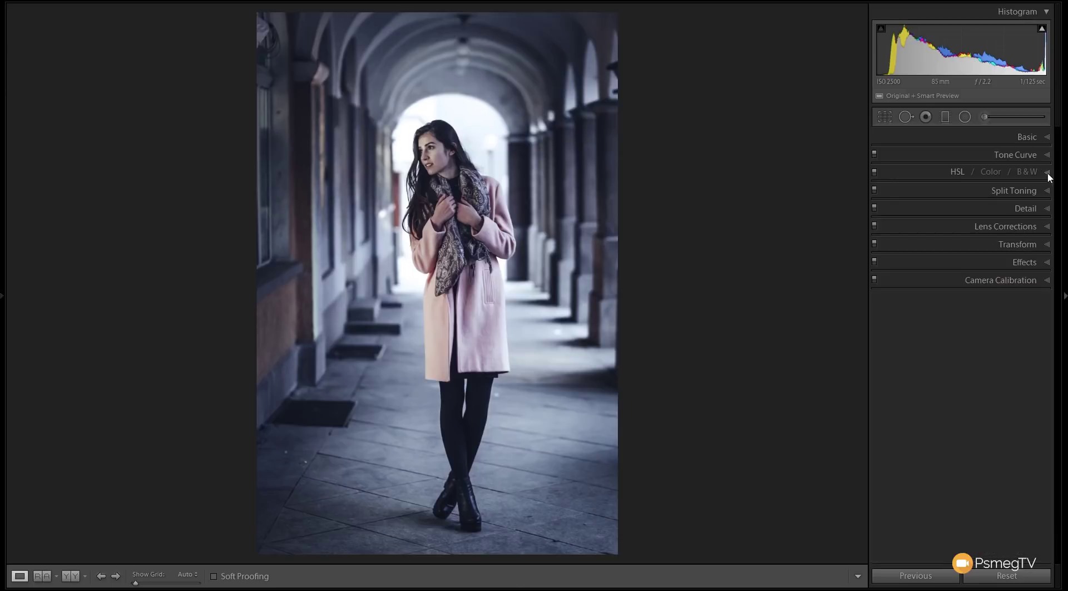
Tint the split-toning highlights to hue 212 at saturation 6, comparing with toning off
{"action": "left_click", "coordinate": [1043, 191]}
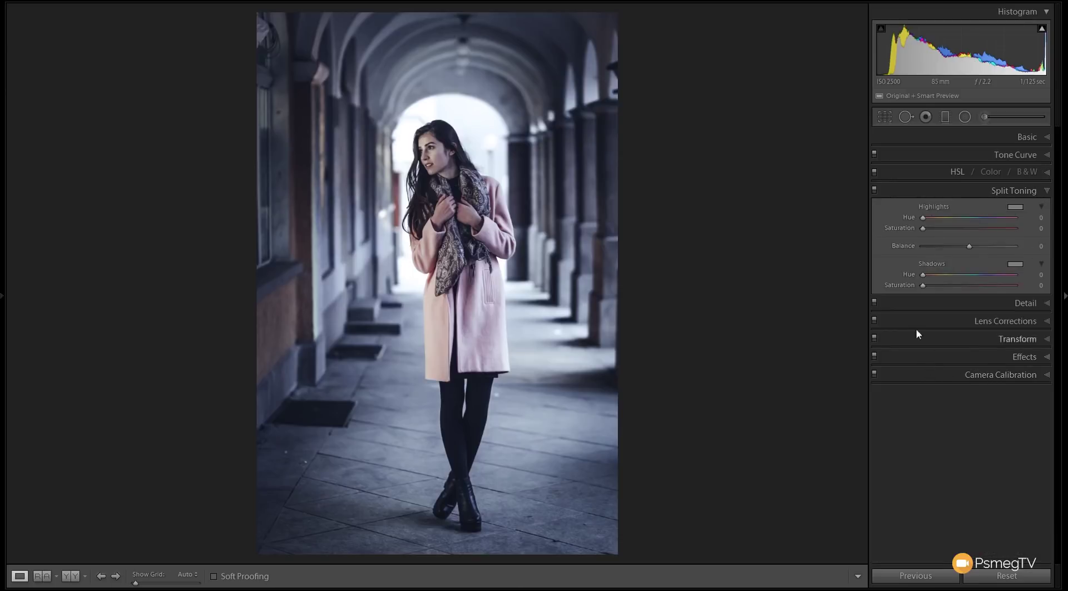
{"action": "left_click_drag", "start_coordinate": [922, 228], "coordinate": [941, 229]}
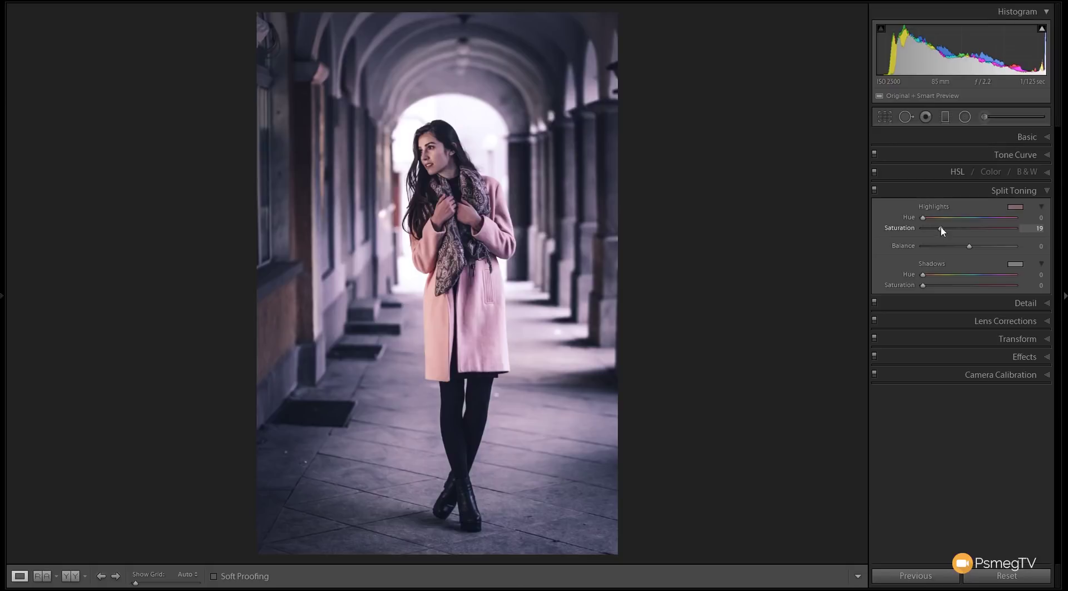
{"action": "left_click_drag", "start_coordinate": [922, 218], "coordinate": [980, 220]}
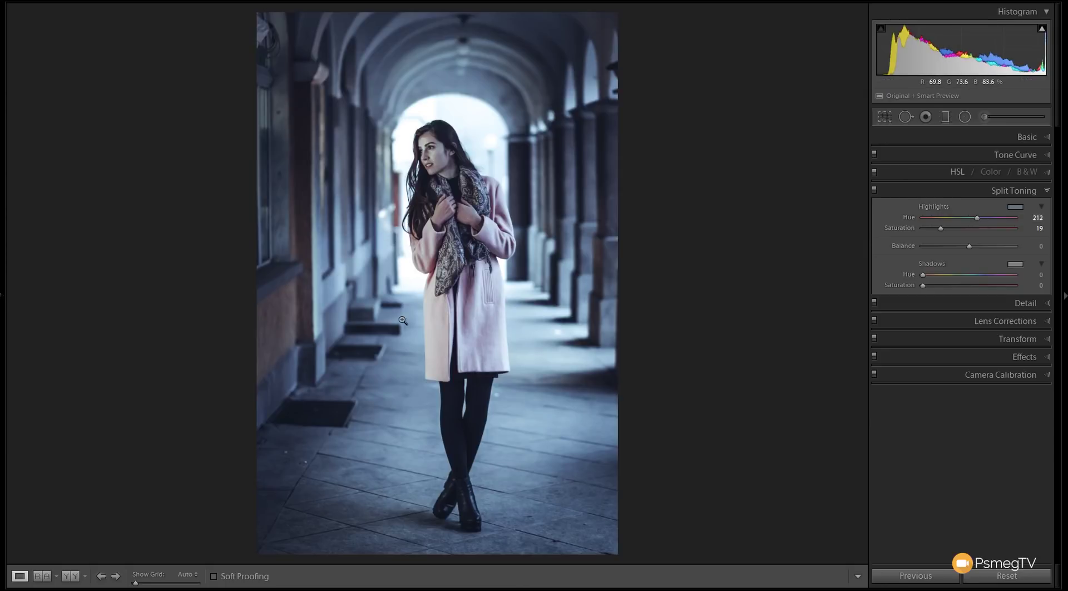
{"action": "left_click", "coordinate": [873, 189]}
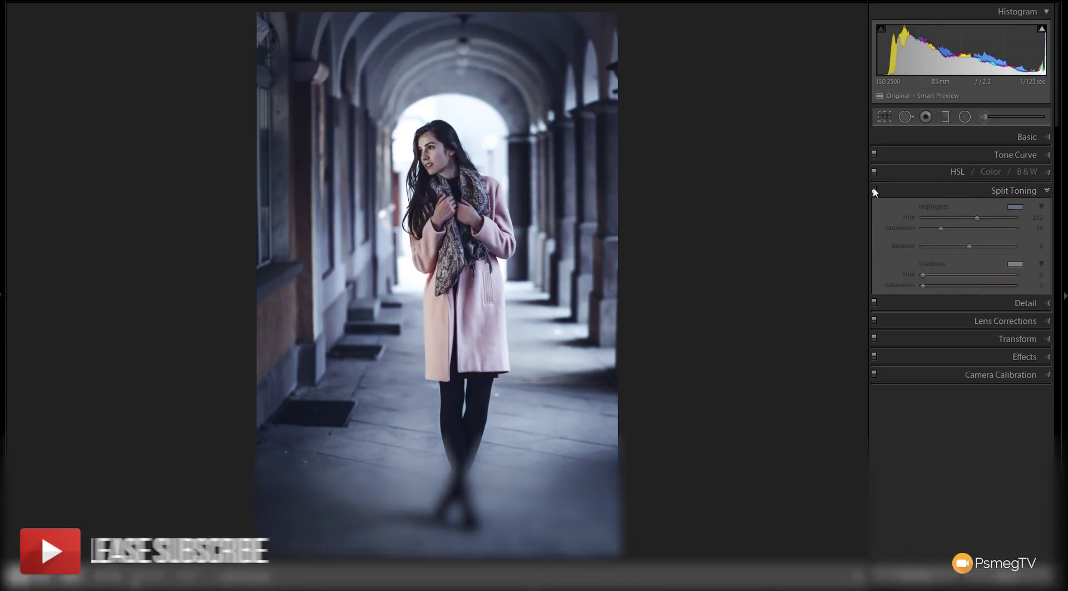
{"action": "left_click", "coordinate": [873, 189]}
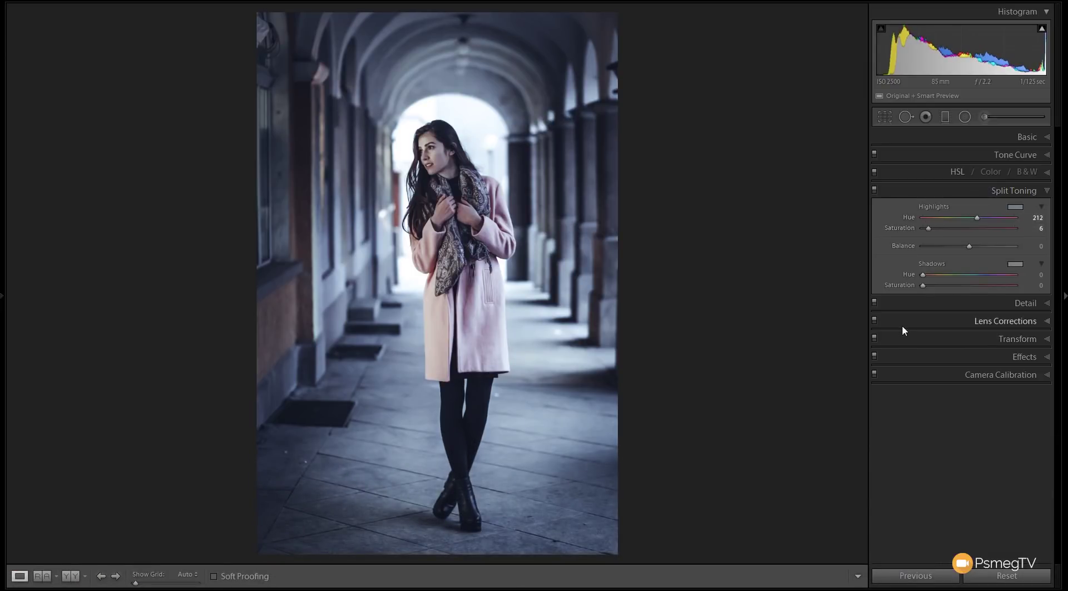
Tint the shadows to hue 35 at saturation 8 and set Balance to −73, then compare
{"action": "left_click_drag", "start_coordinate": [923, 285], "coordinate": [946, 287]}
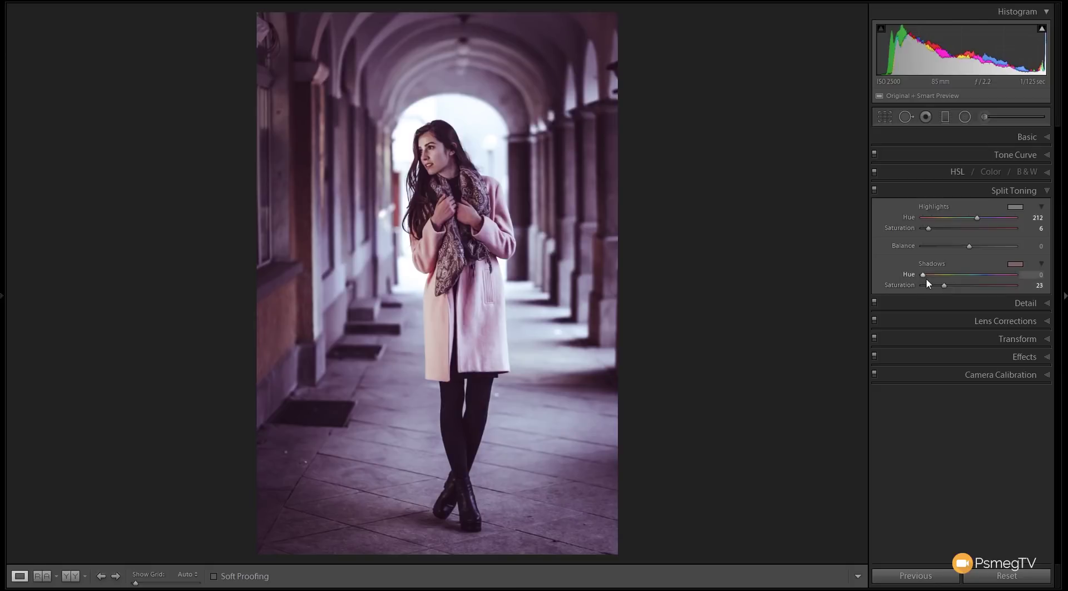
{"action": "left_click_drag", "start_coordinate": [922, 275], "coordinate": [934, 277]}
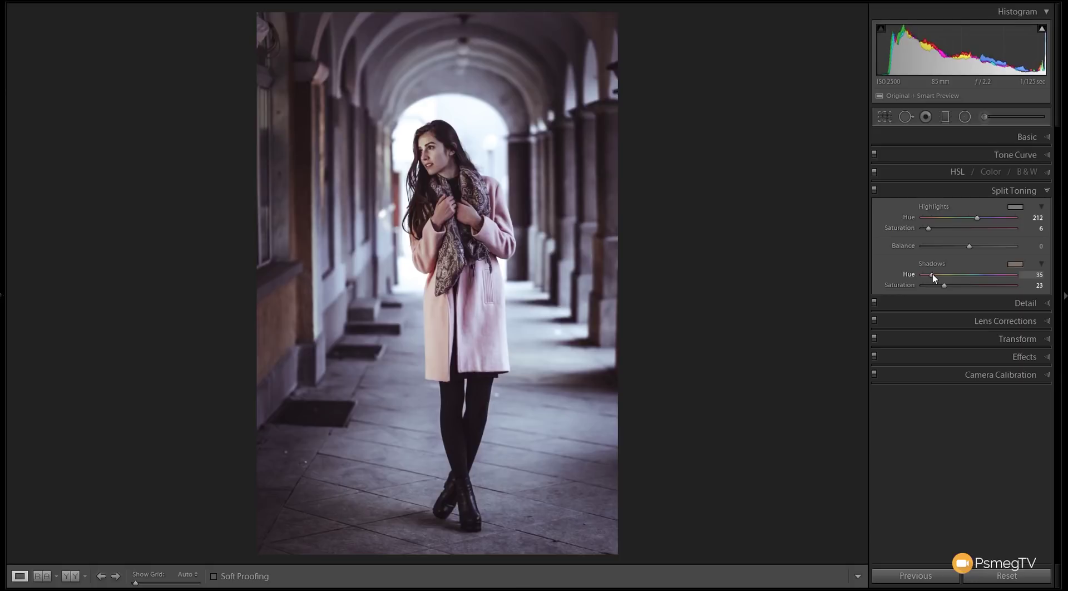
{"action": "left_click_drag", "start_coordinate": [944, 286], "coordinate": [933, 285]}
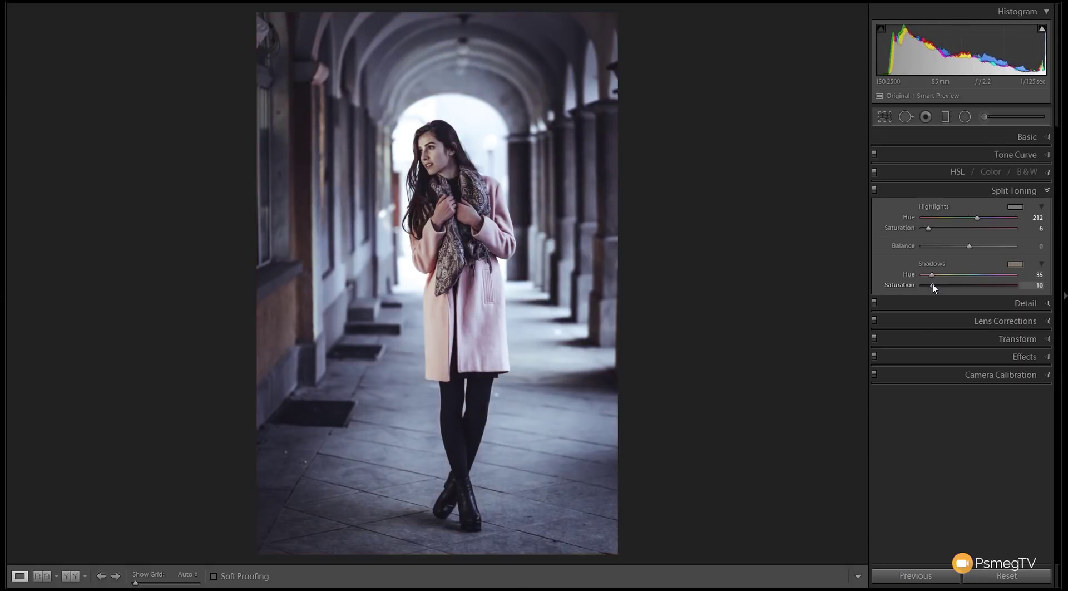
{"action": "left_click_drag", "start_coordinate": [934, 286], "coordinate": [931, 286]}
{"action": "left_click_drag", "start_coordinate": [969, 245], "coordinate": [937, 251]}
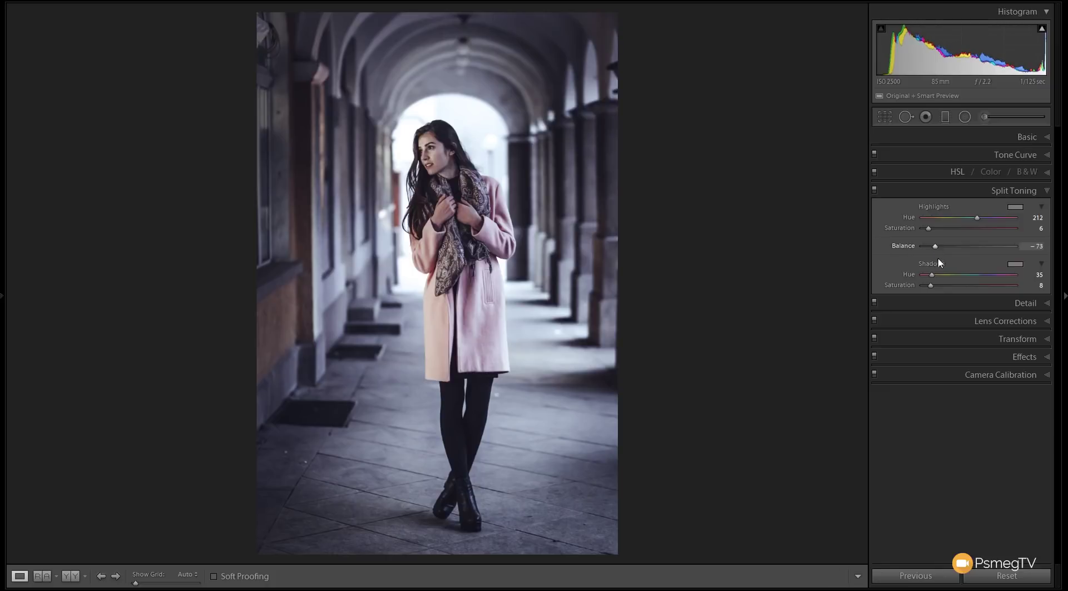
{"action": "left_click", "coordinate": [873, 193]}
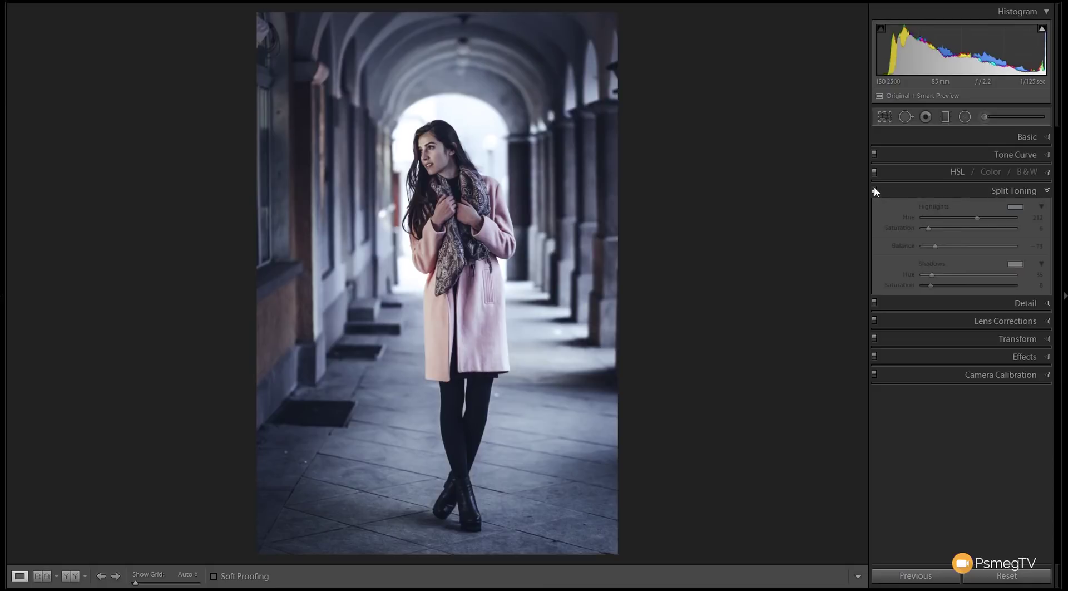
{"action": "left_click", "coordinate": [874, 189]}
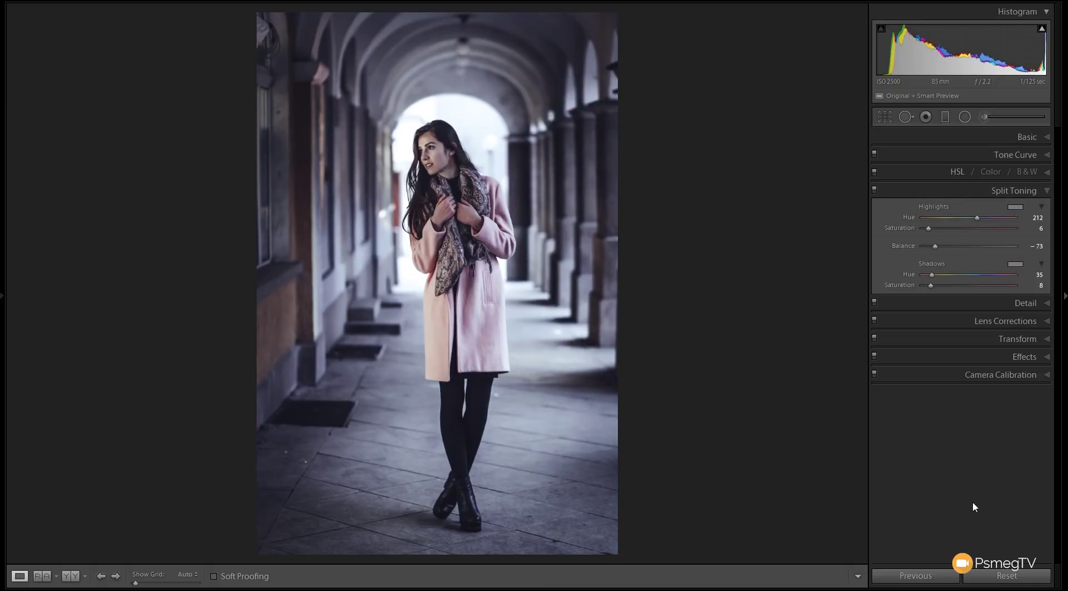
{"action": "left_click", "coordinate": [1007, 378]}
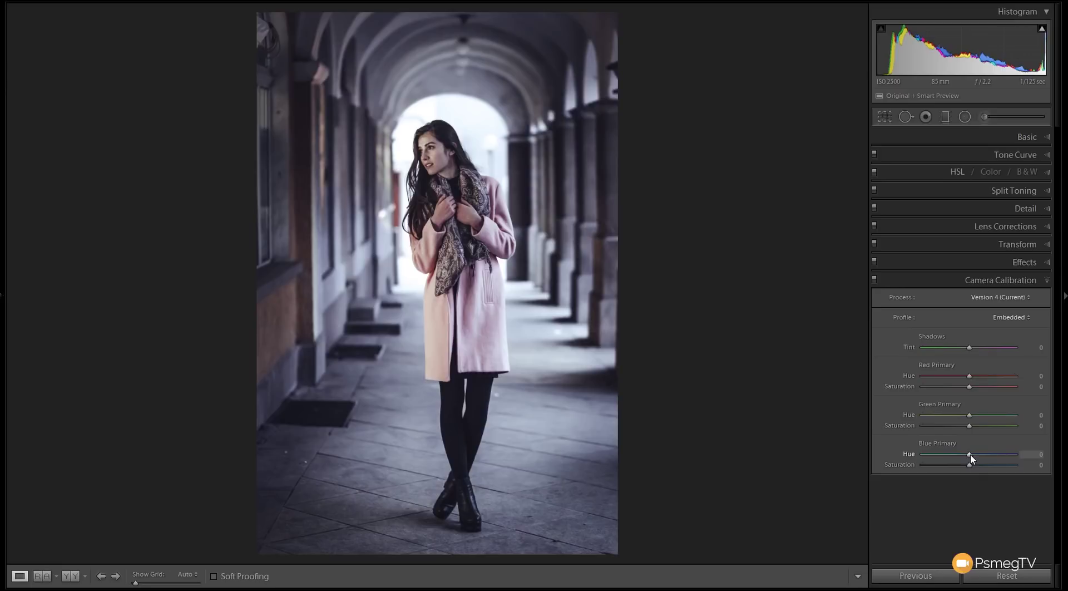
Set Blue Primary hue −25 and Red Primary hue +35, compare, then collapse Camera Calibration
{"action": "left_click_drag", "start_coordinate": [970, 457], "coordinate": [960, 454]}
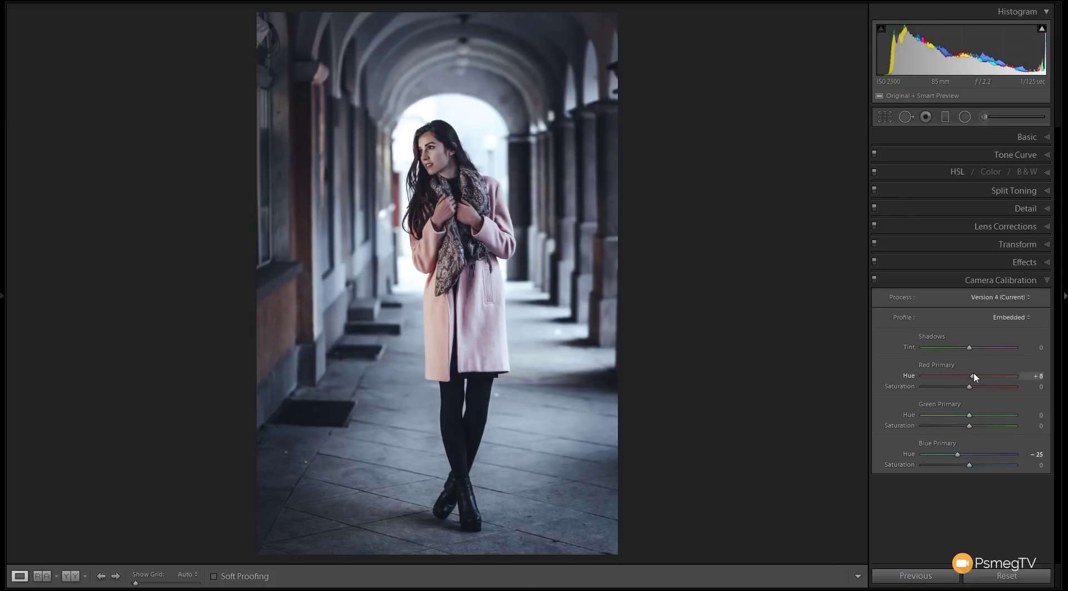
{"action": "left_click_drag", "start_coordinate": [974, 373], "coordinate": [976, 373]}
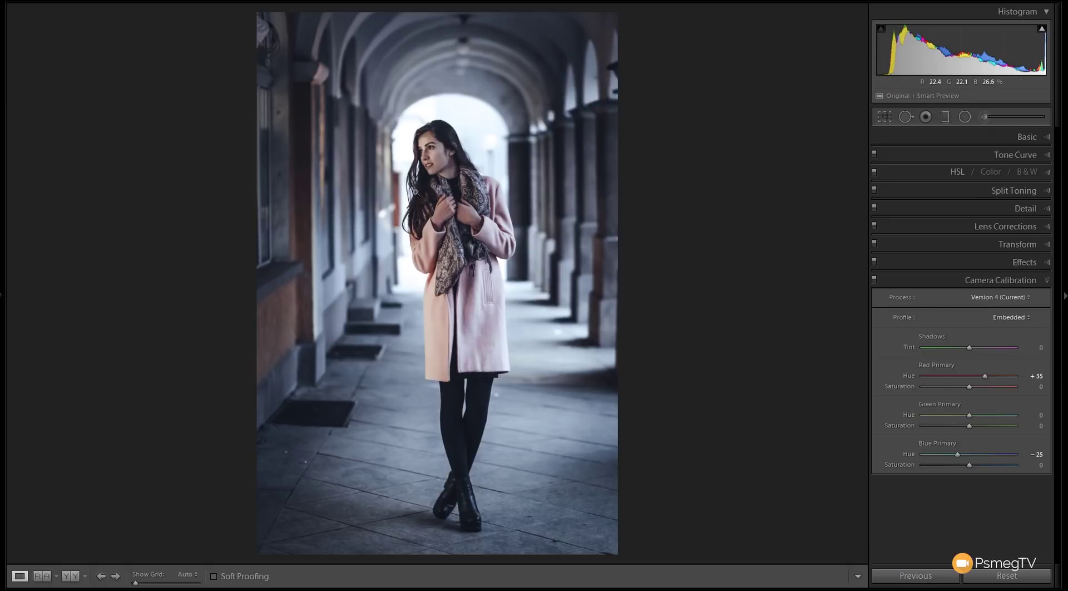
{"action": "left_click", "coordinate": [873, 279]}
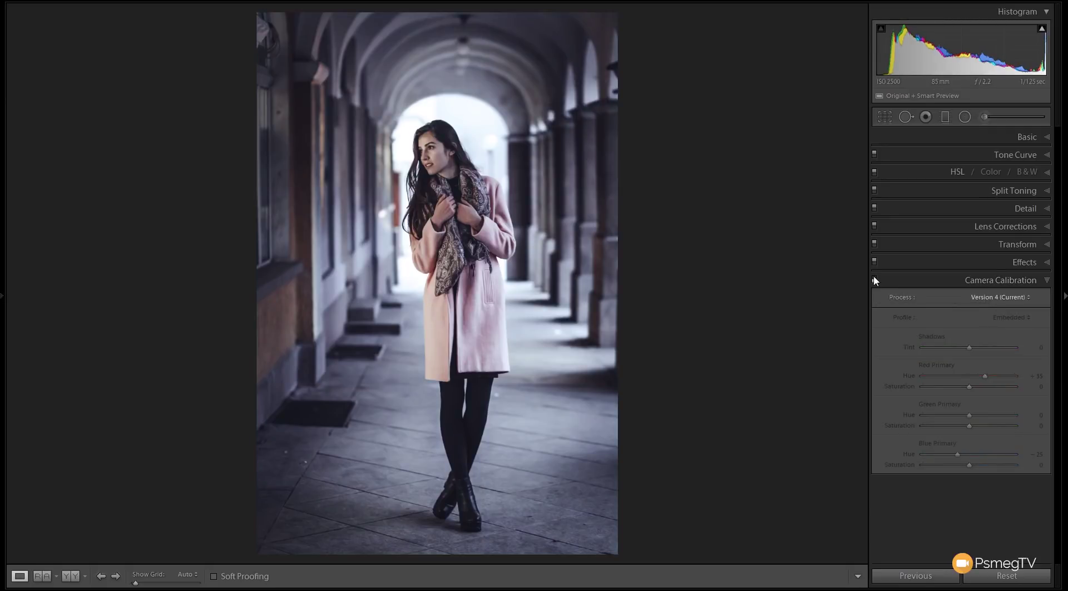
{"action": "left_click", "coordinate": [873, 278]}
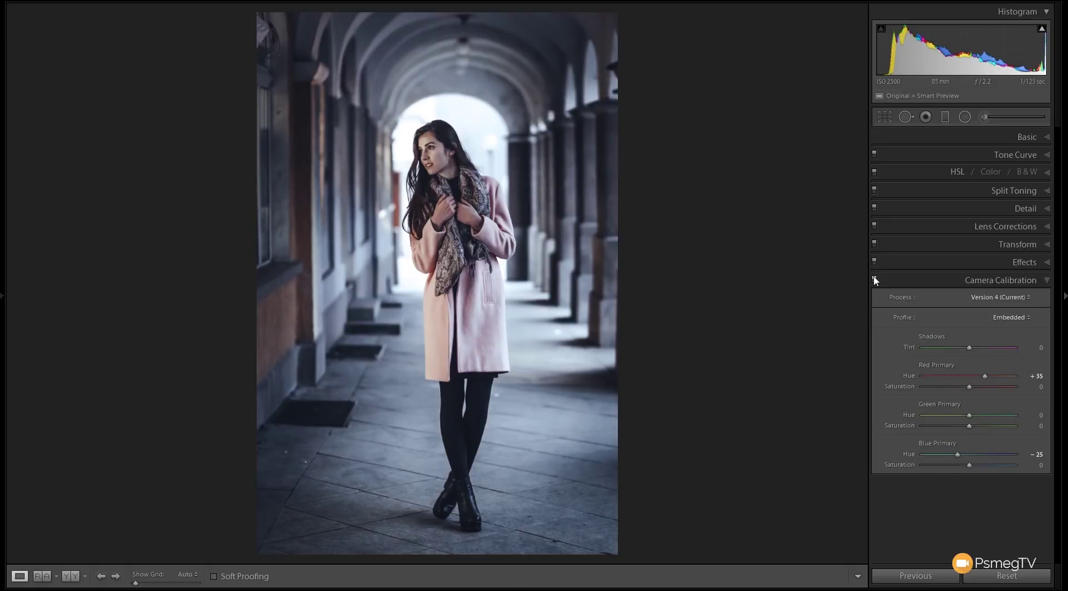
{"action": "left_click", "coordinate": [1008, 280]}
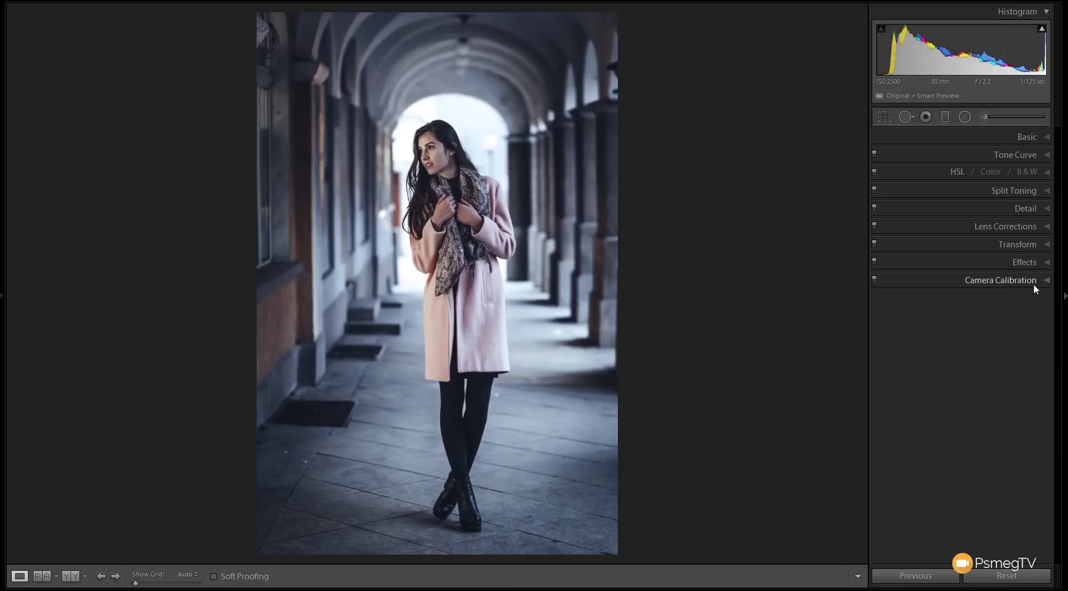
Add midpoint, shadow and highlight control points to the RGB tone curve
{"action": "left_click", "coordinate": [1026, 159]}
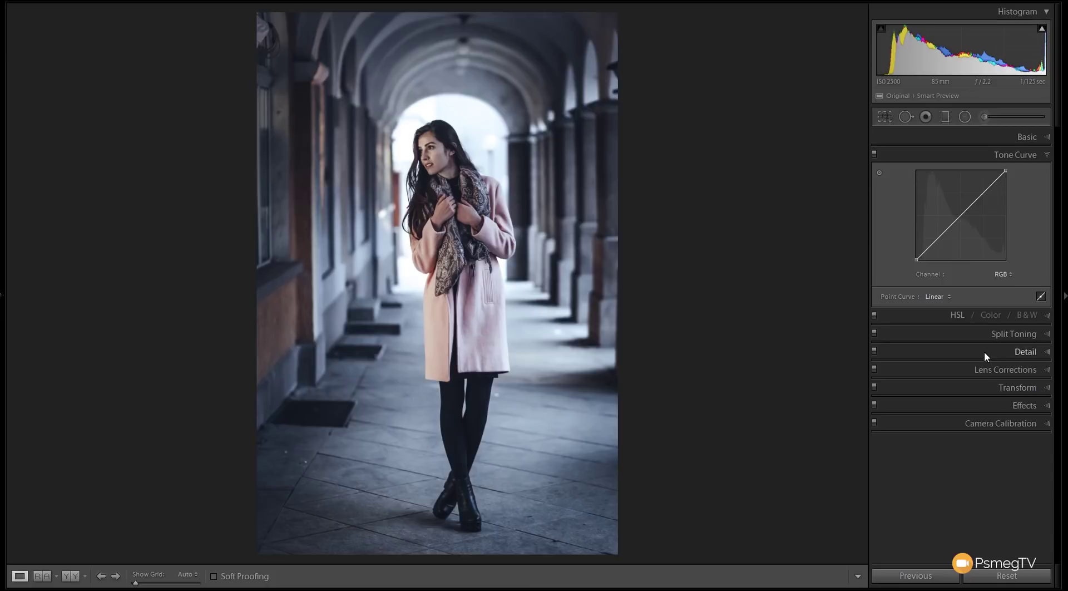
{"action": "left_click", "coordinate": [961, 214]}
{"action": "left_click", "coordinate": [939, 238]}
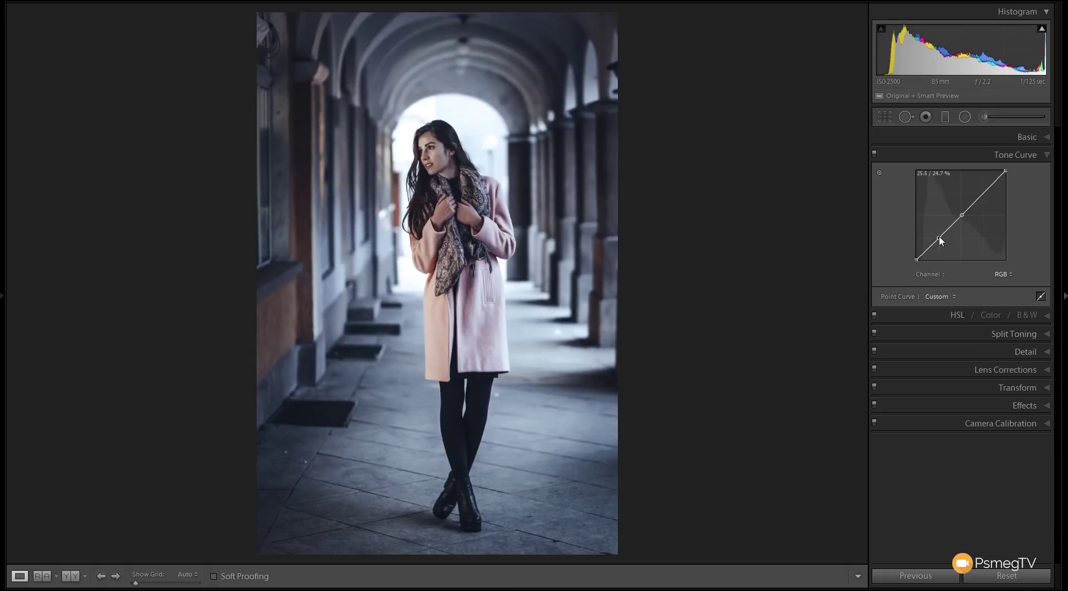
{"action": "left_click", "coordinate": [985, 192]}
Shape the points into a gentle S-curve with lifted highlights, then compare it on and off
{"action": "left_click", "coordinate": [961, 215]}
{"action": "left_click_drag", "start_coordinate": [961, 216], "coordinate": [962, 217]}
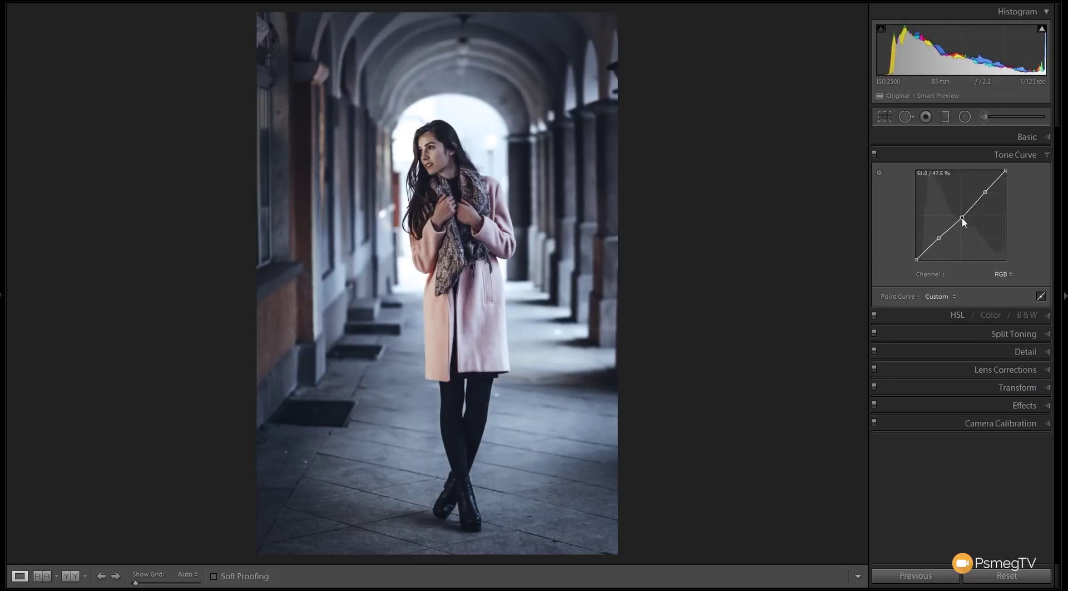
{"action": "left_click_drag", "start_coordinate": [962, 218], "coordinate": [963, 219]}
{"action": "left_click_drag", "start_coordinate": [984, 192], "coordinate": [984, 190]}
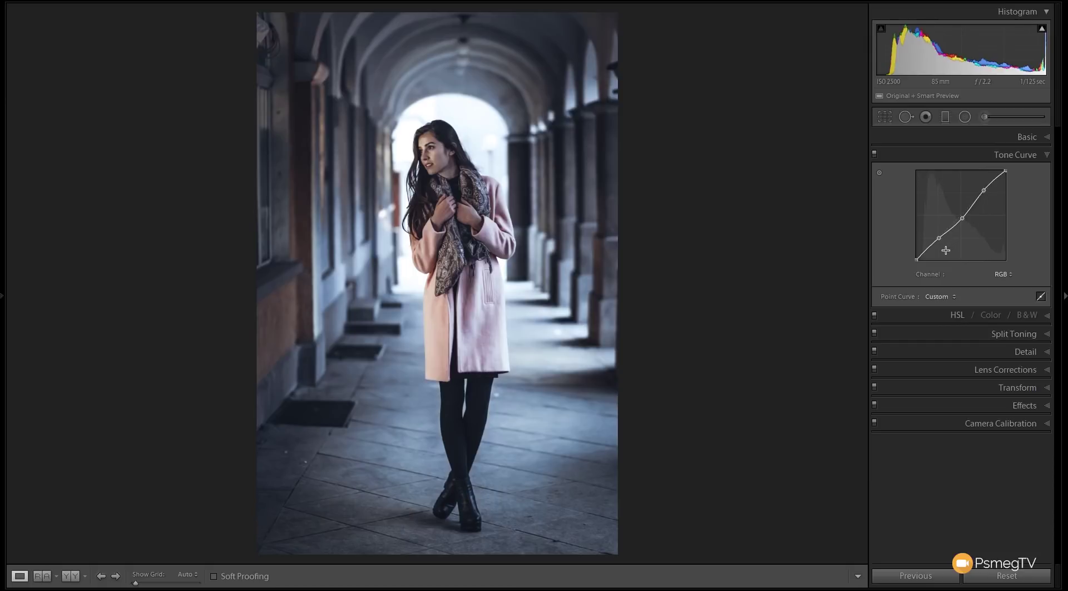
{"action": "left_click_drag", "start_coordinate": [939, 238], "coordinate": [938, 240]}
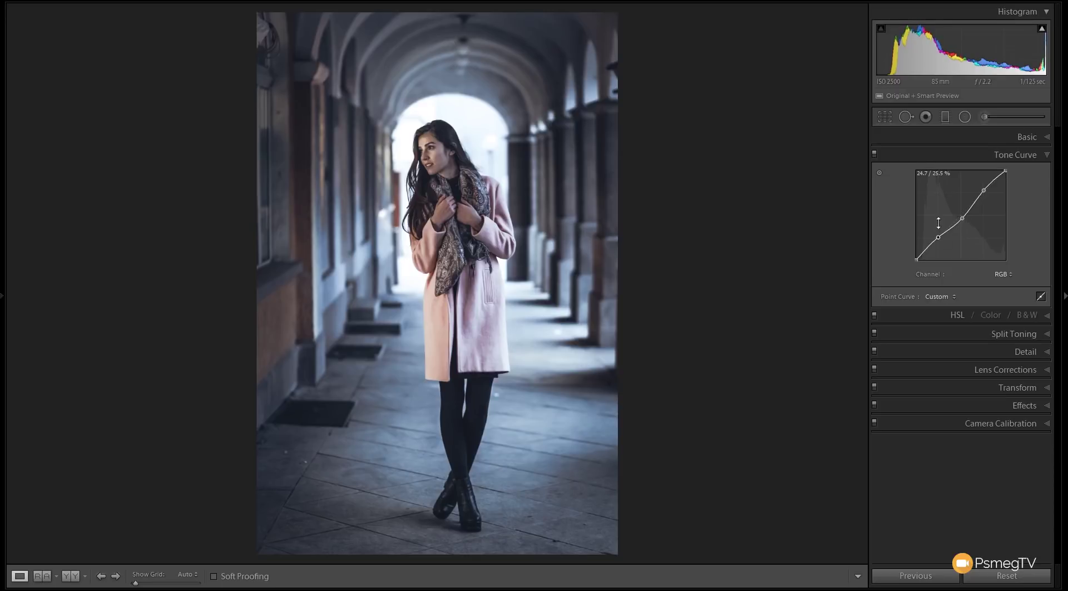
{"action": "left_click", "coordinate": [875, 154]}
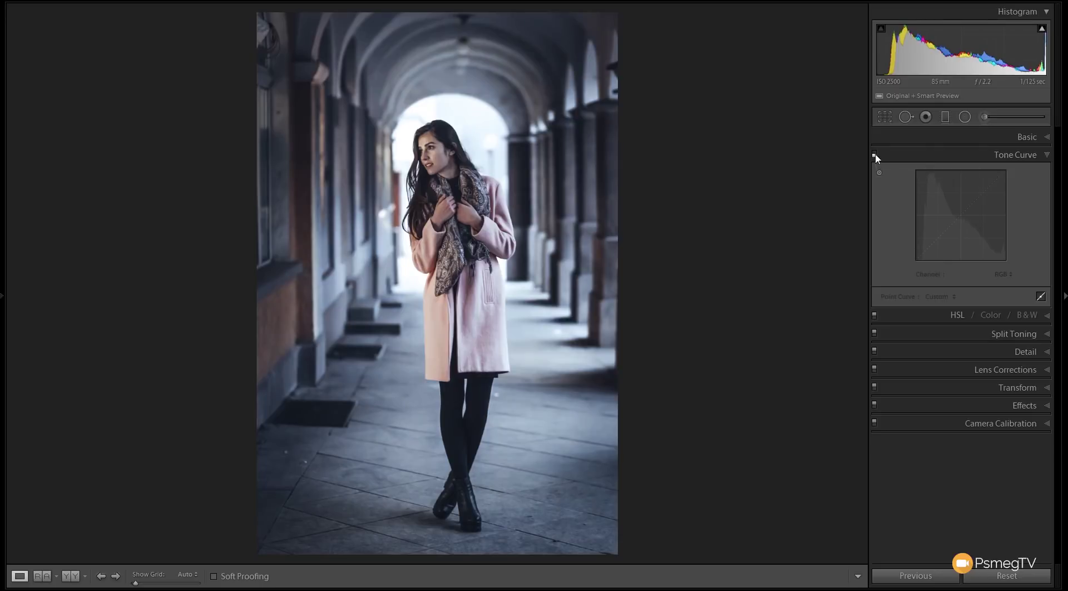
{"action": "left_click", "coordinate": [874, 153]}
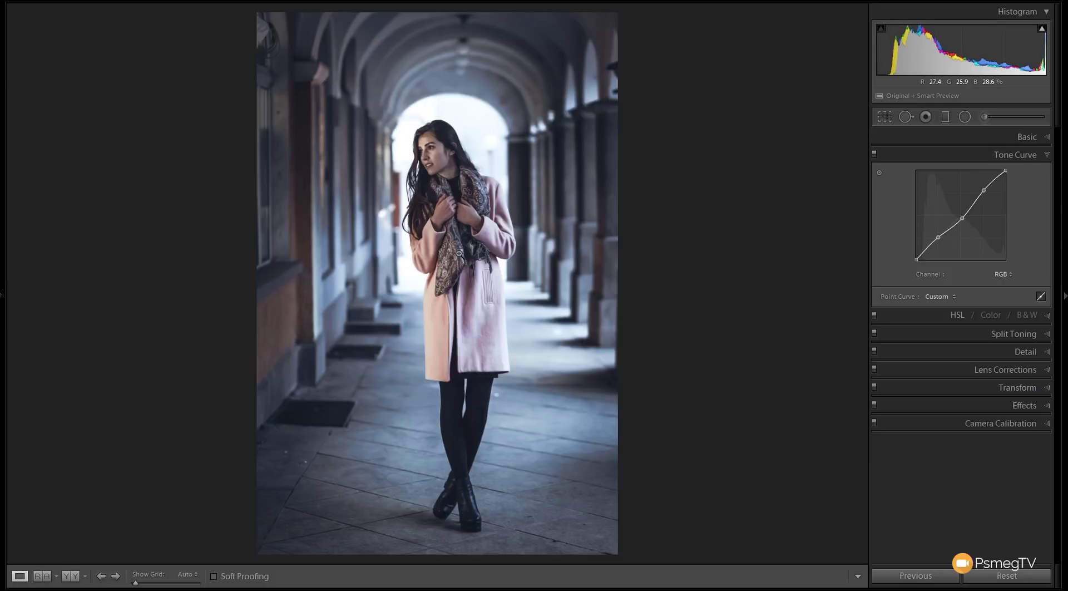
Add a Paint Overlay post-crop vignette, settling the Amount at −37
{"action": "left_click", "coordinate": [1024, 405]}
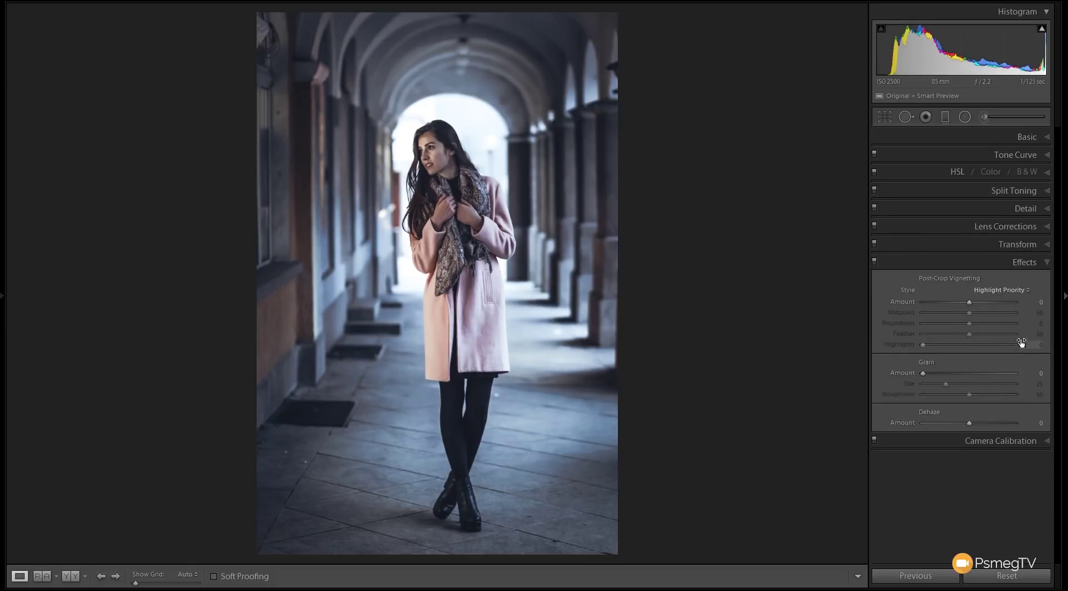
{"action": "left_click_drag", "start_coordinate": [969, 304], "coordinate": [956, 307]}
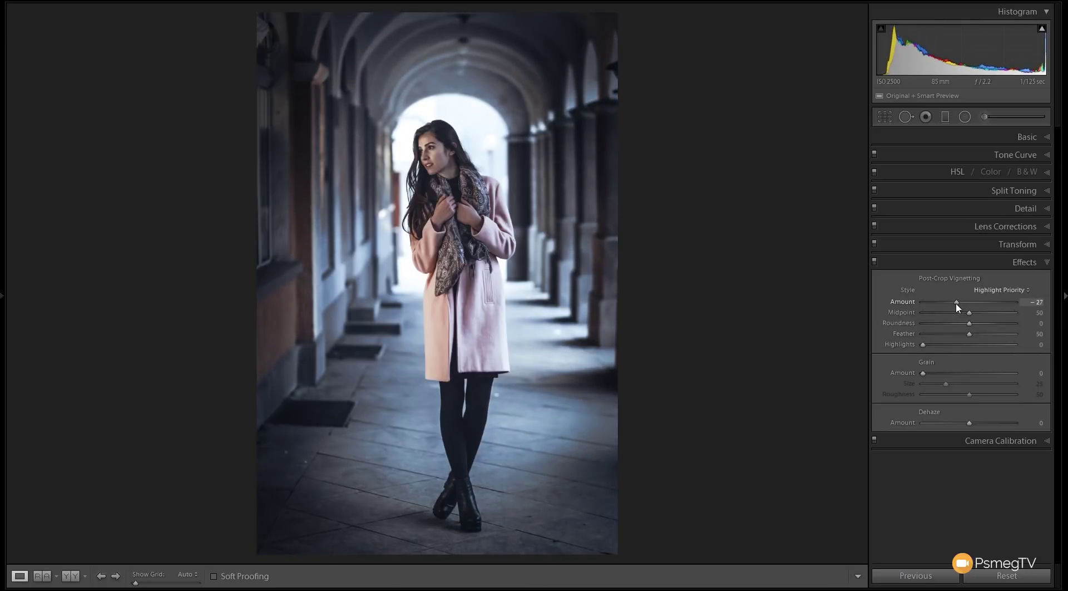
{"action": "left_click", "coordinate": [1001, 290]}
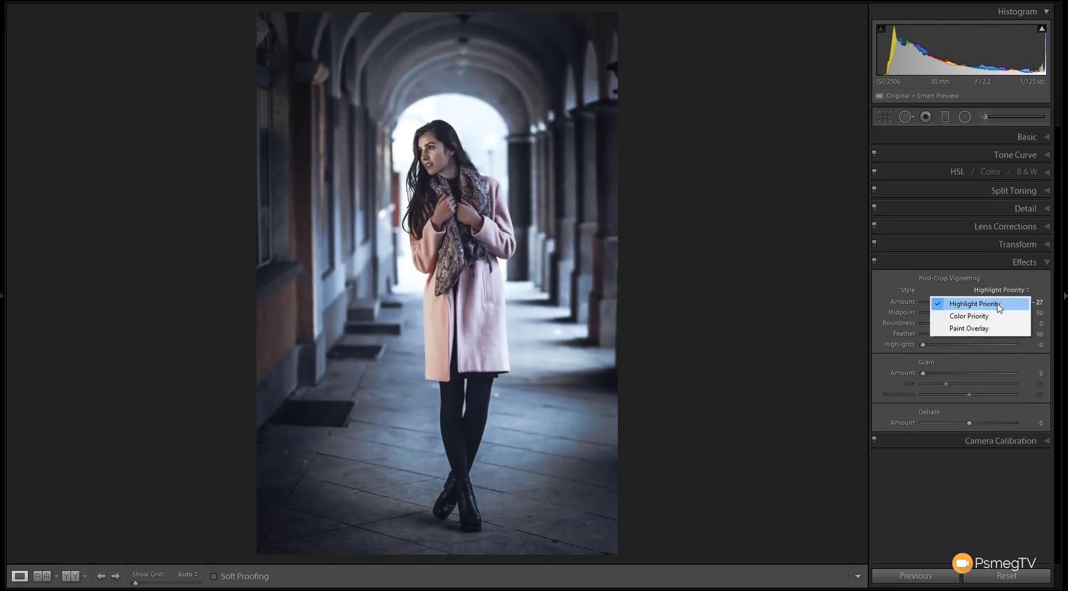
{"action": "left_click", "coordinate": [982, 329]}
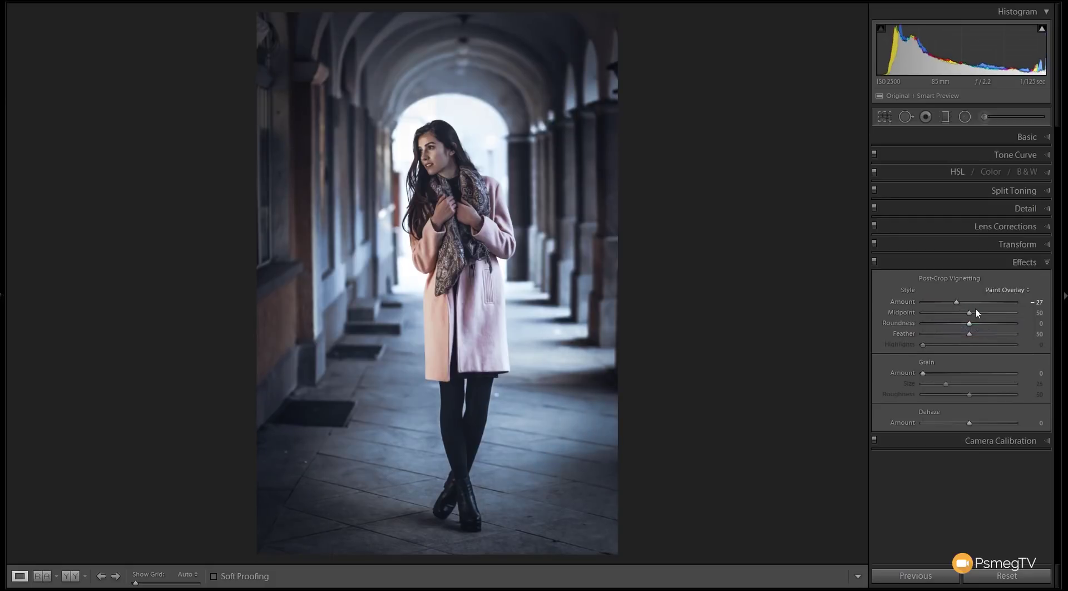
{"action": "left_click_drag", "start_coordinate": [956, 300], "coordinate": [953, 300]}
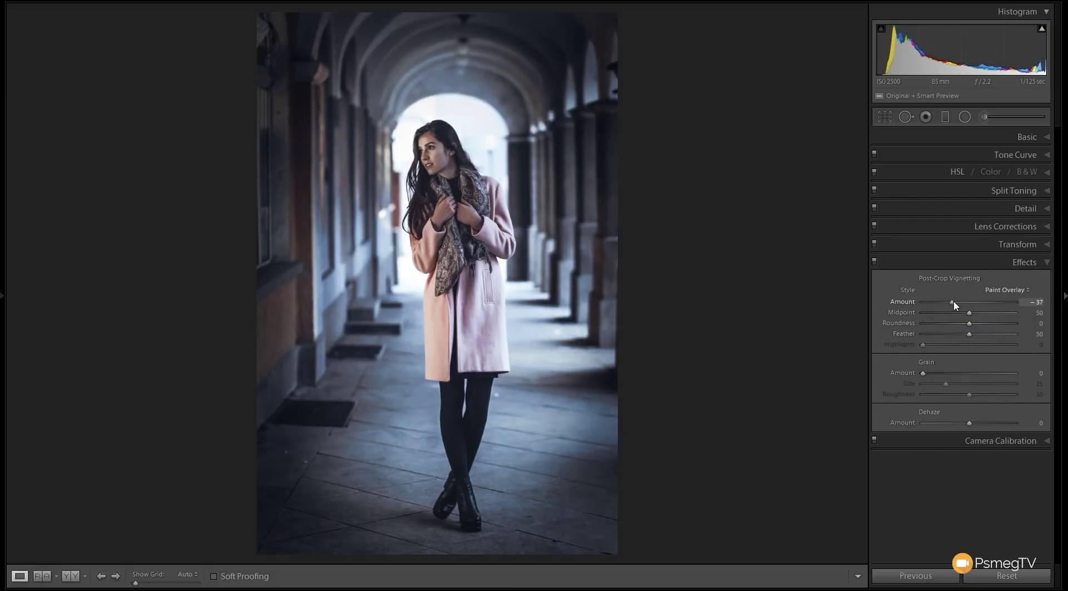
{"action": "left_click", "coordinate": [885, 118]}
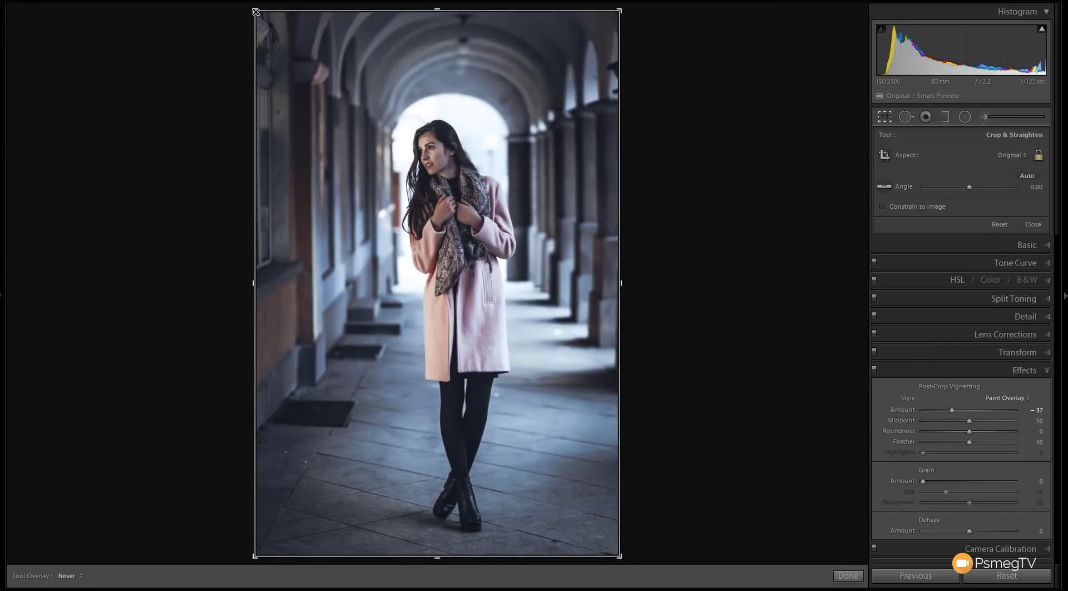
Tighten the crop from the top-left corner, shift the photo lower, and apply it
{"action": "left_click_drag", "start_coordinate": [255, 10], "coordinate": [275, 22]}
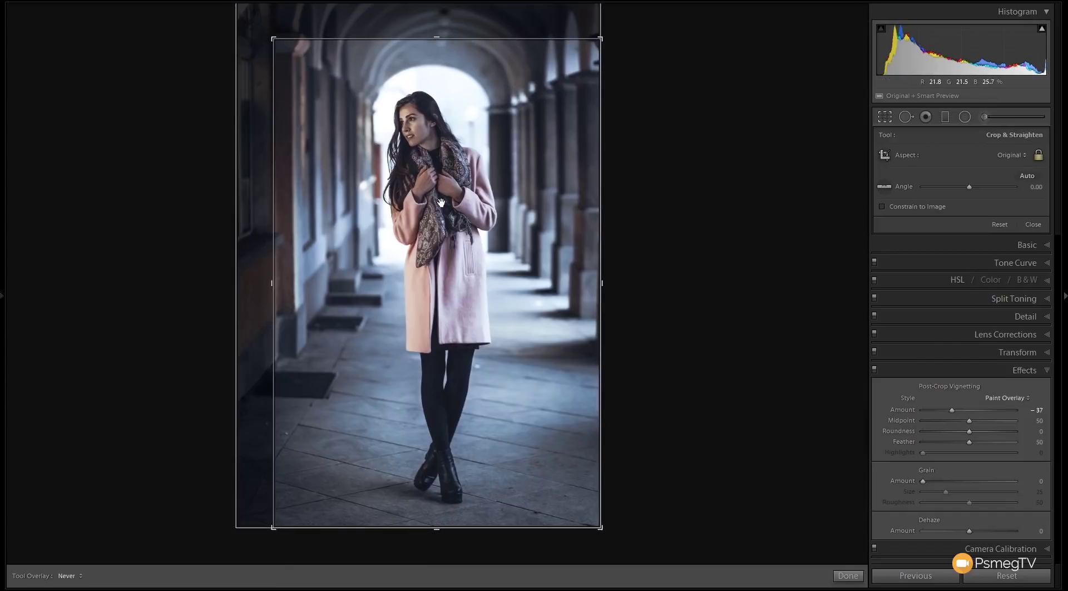
{"action": "left_click_drag", "start_coordinate": [441, 202], "coordinate": [439, 217]}
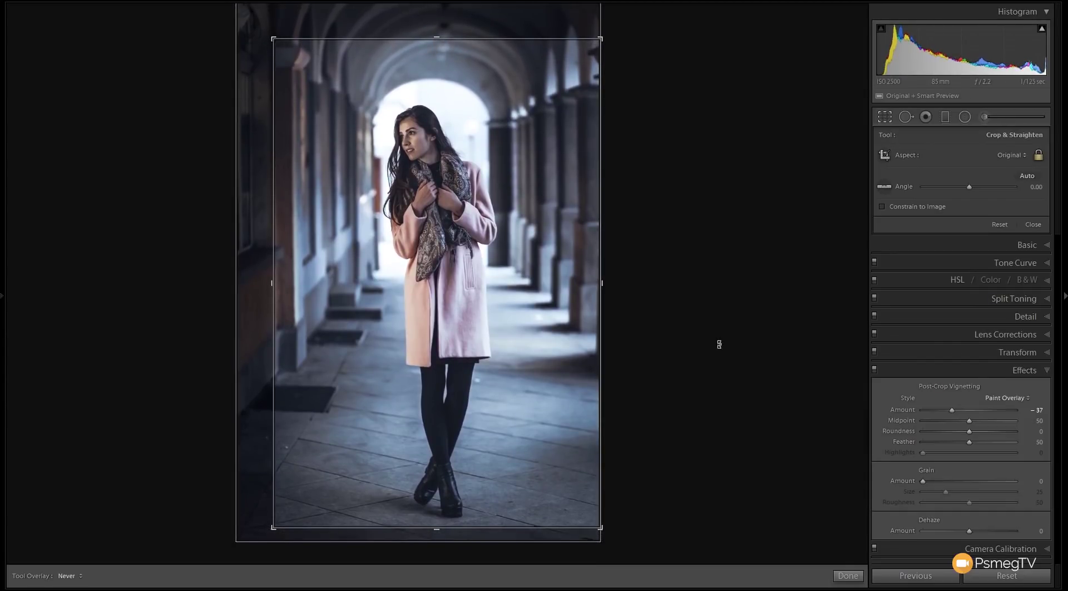
{"action": "left_click", "coordinate": [848, 575]}
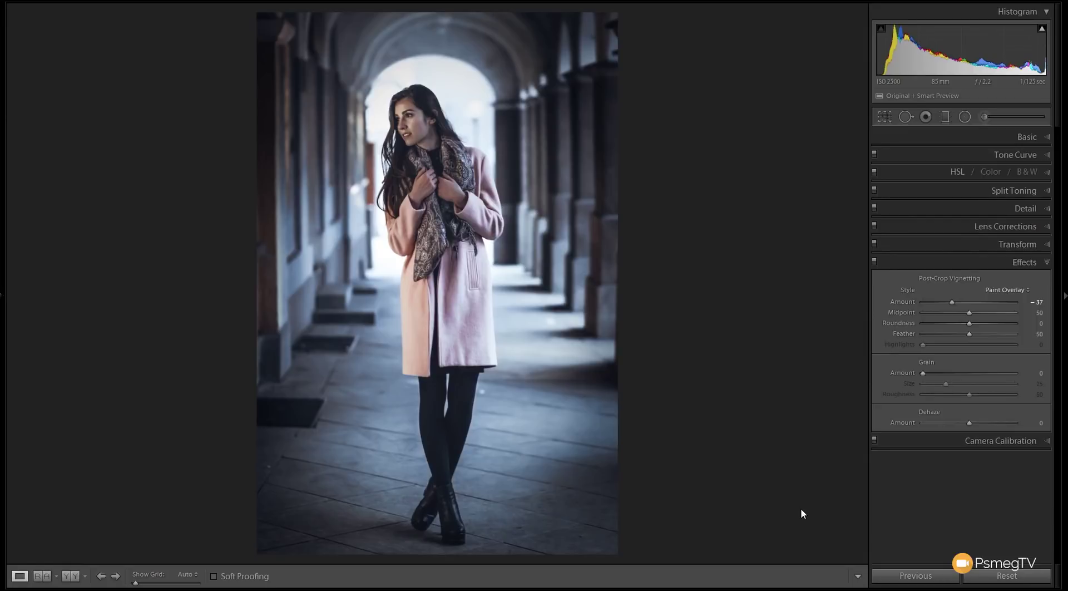
{"action": "key", "text": "backslash"}
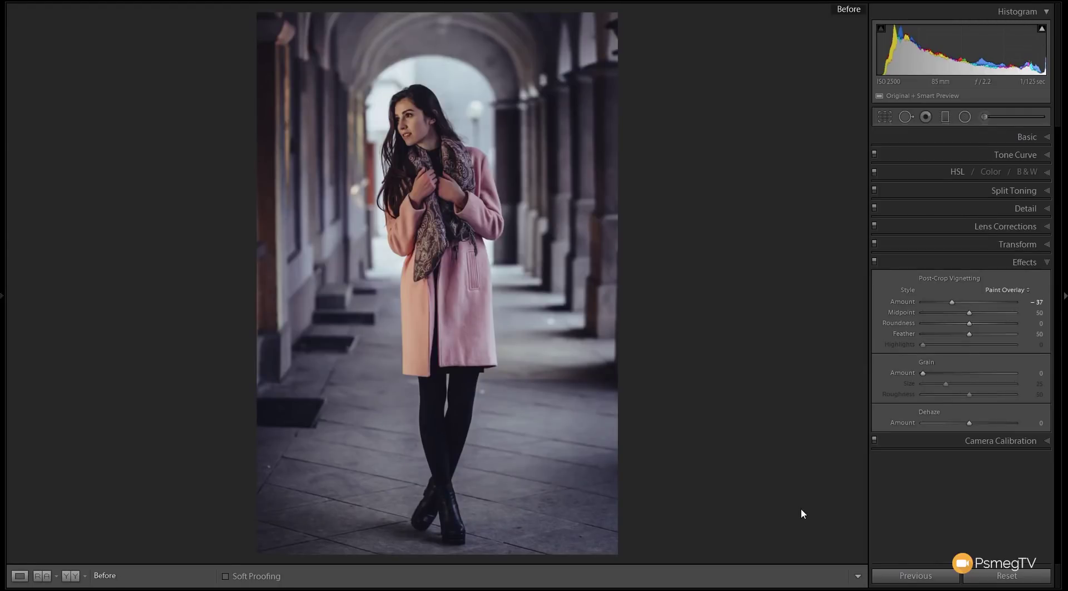
{"action": "key", "text": "backslash"}
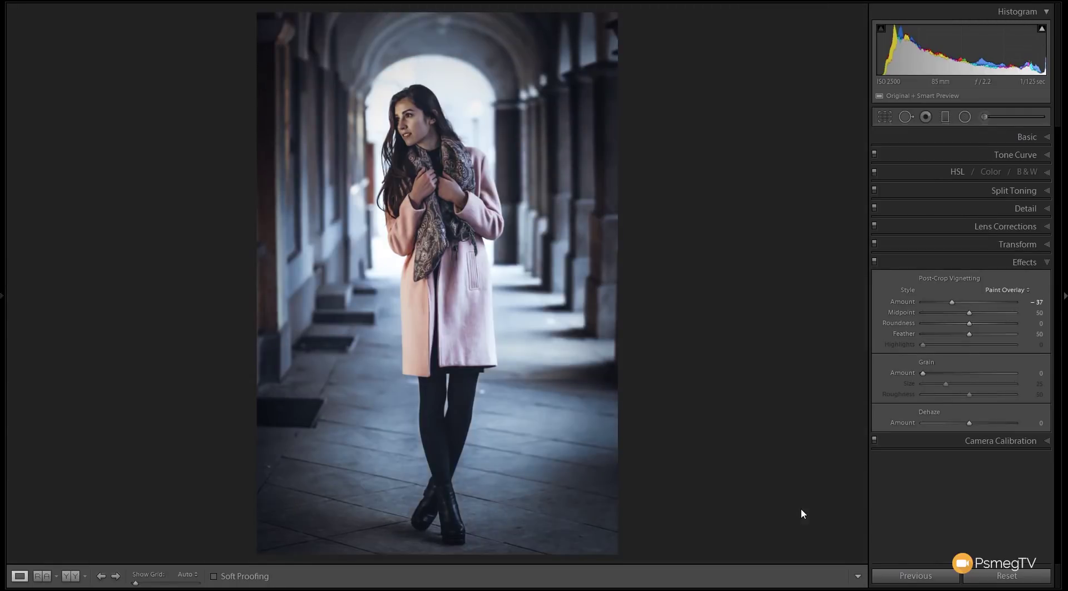